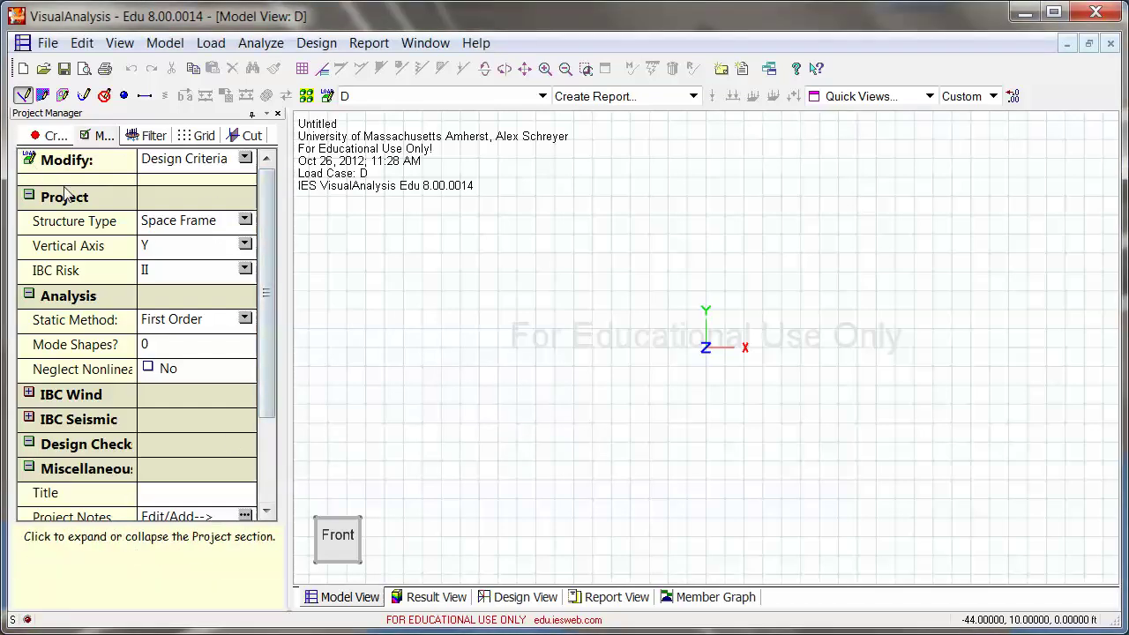
Step: Browse the Project Manager tabs, then show the Structure Type choices under Modify's Design Criteria
click(50, 134)
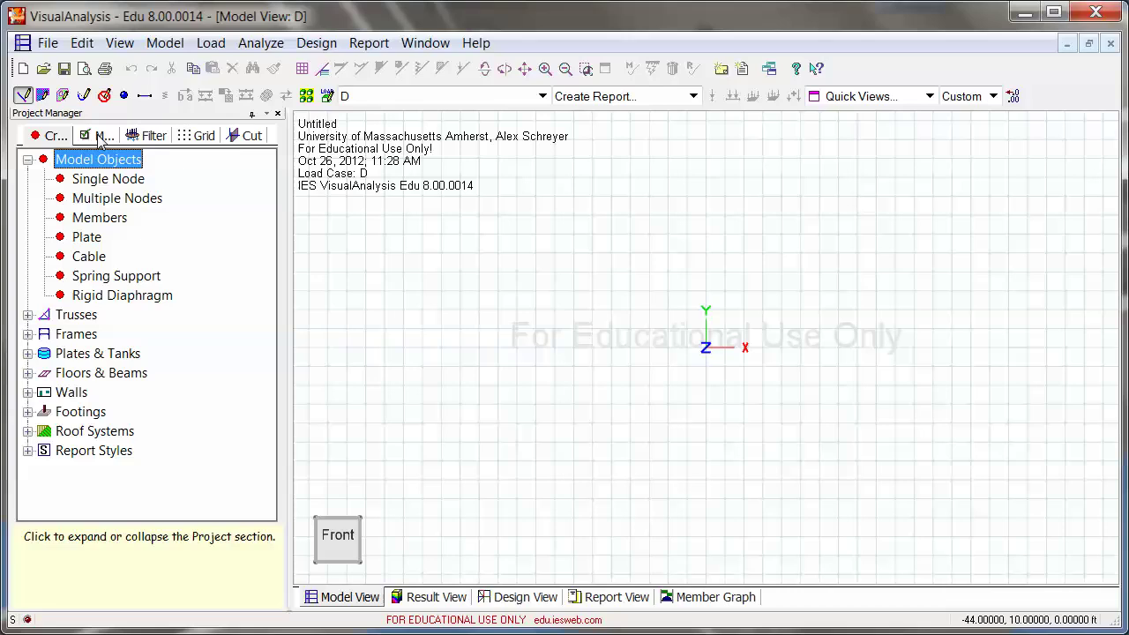
click(101, 135)
click(146, 135)
click(198, 135)
click(97, 136)
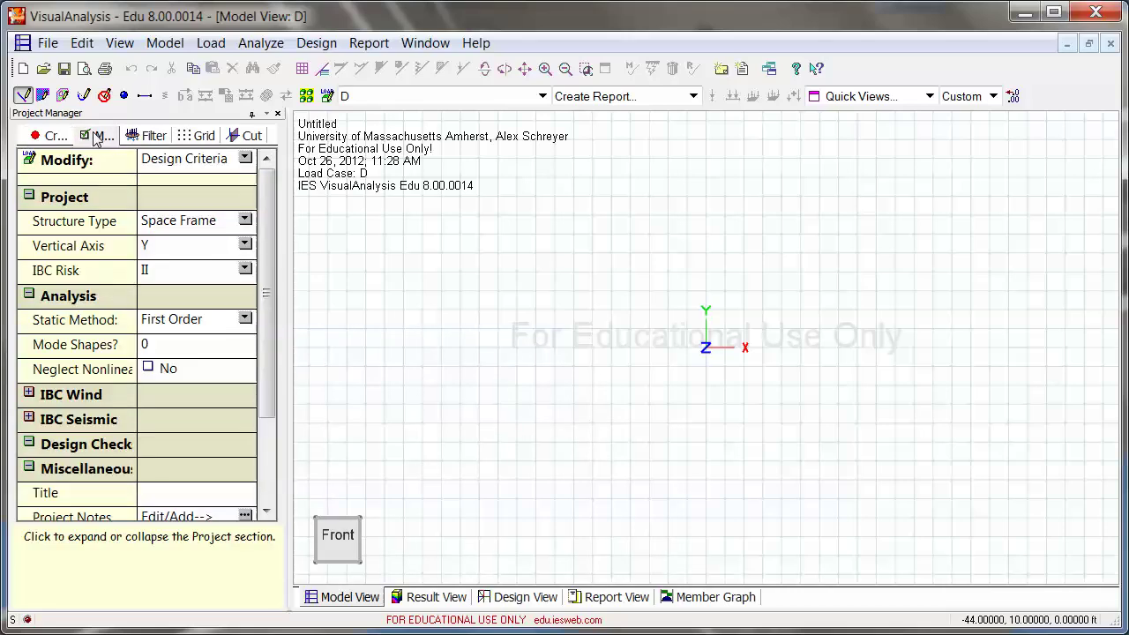
mouse_move(37, 222)
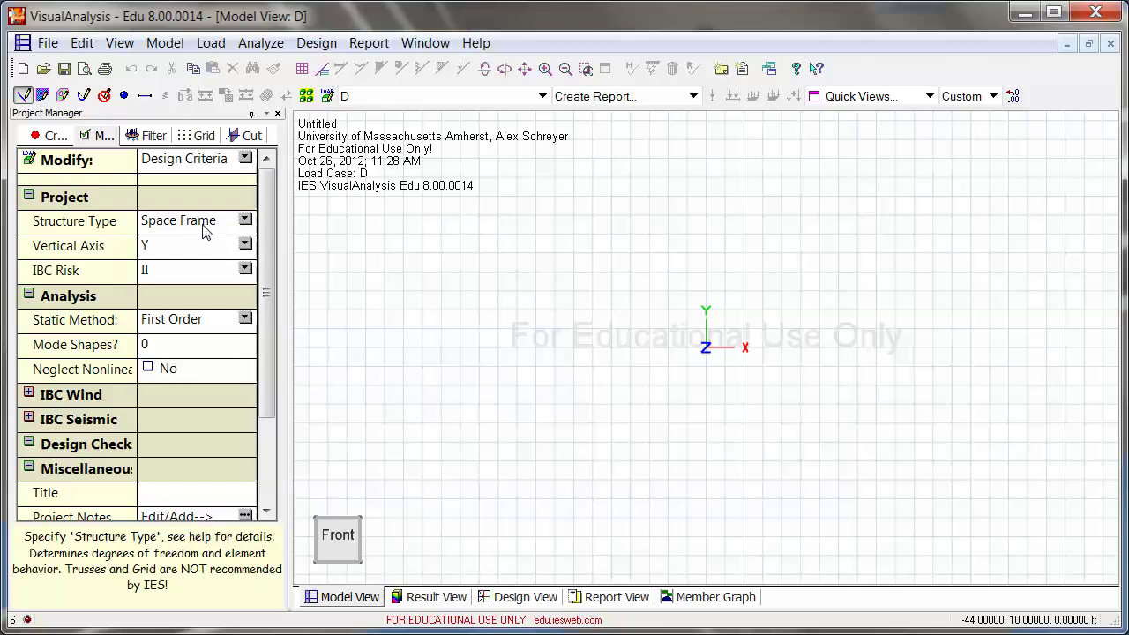
click(246, 226)
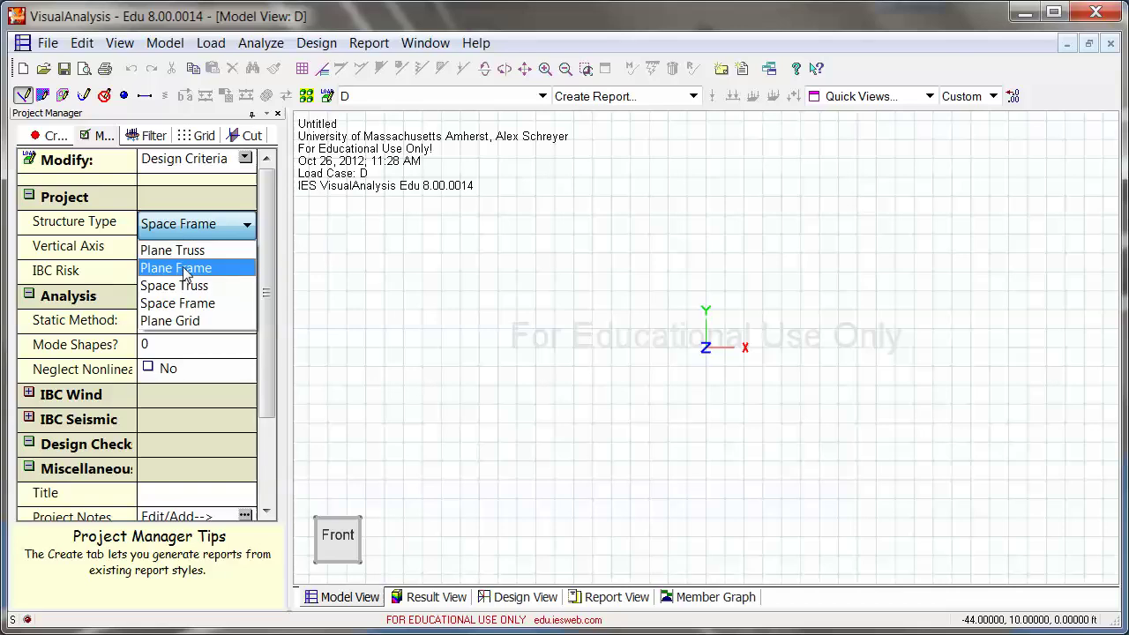
Step: Change Structure Type from Space Frame to Plane Frame and show the Grid settings
click(184, 268)
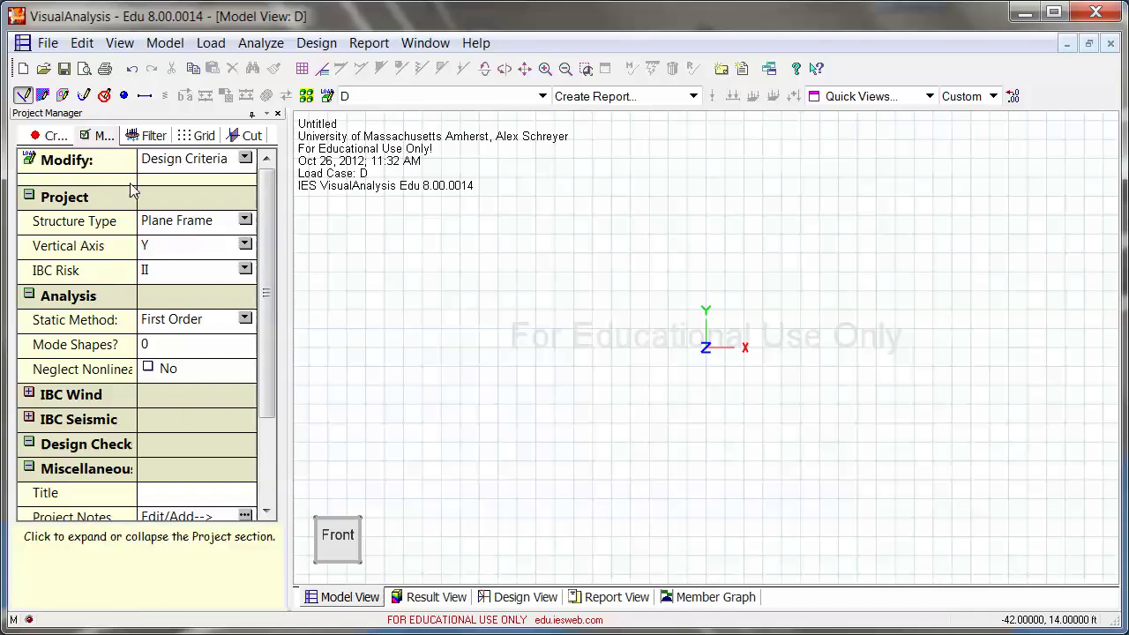
click(199, 139)
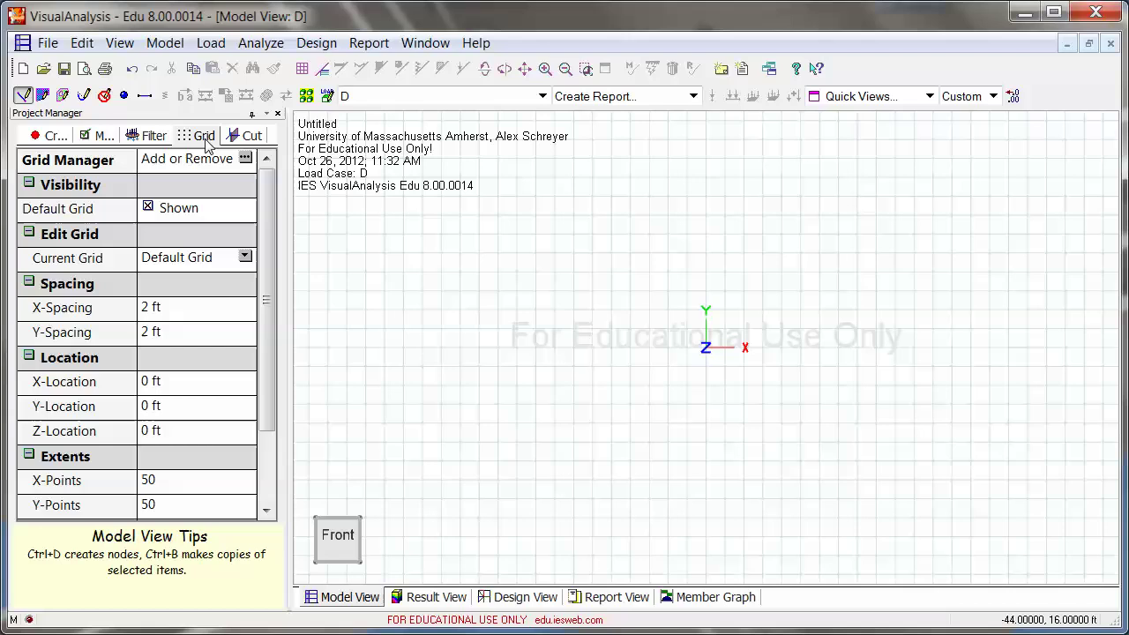
Step: Check the X and Y grid spacings, leaving both at 2 ft, and return to Design Criteria
click(165, 310)
click(150, 307)
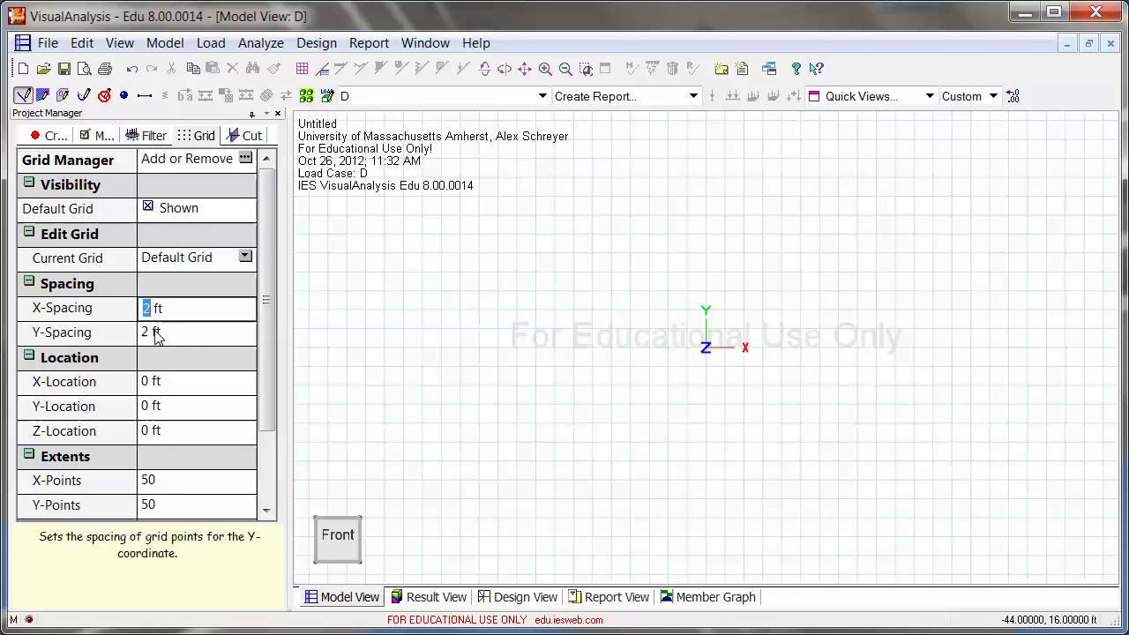
click(155, 335)
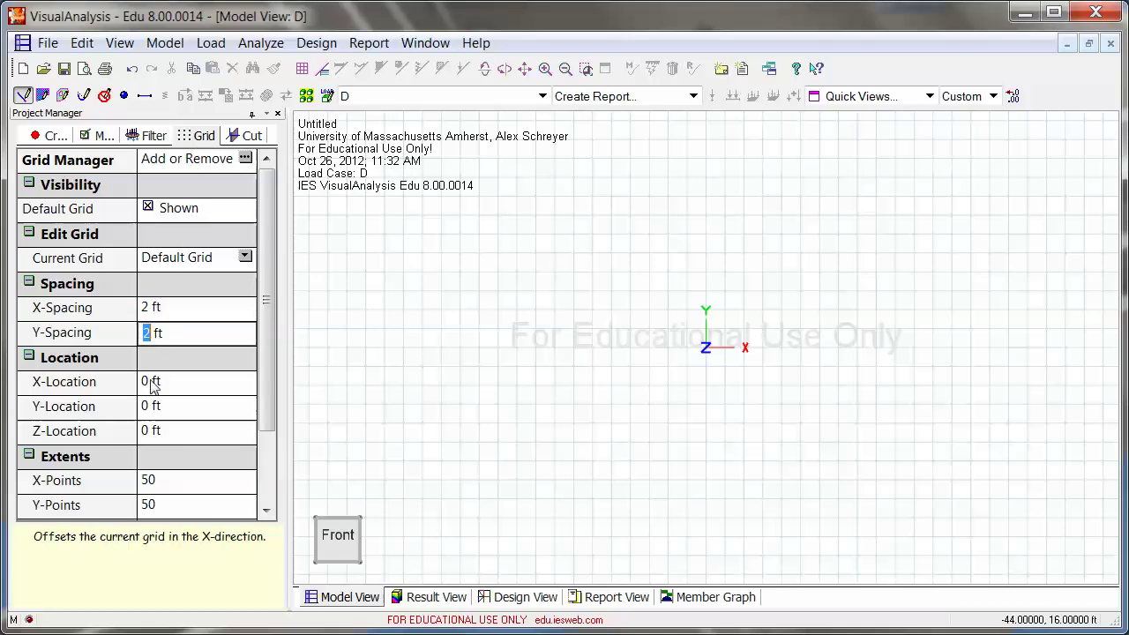
click(150, 308)
click(159, 332)
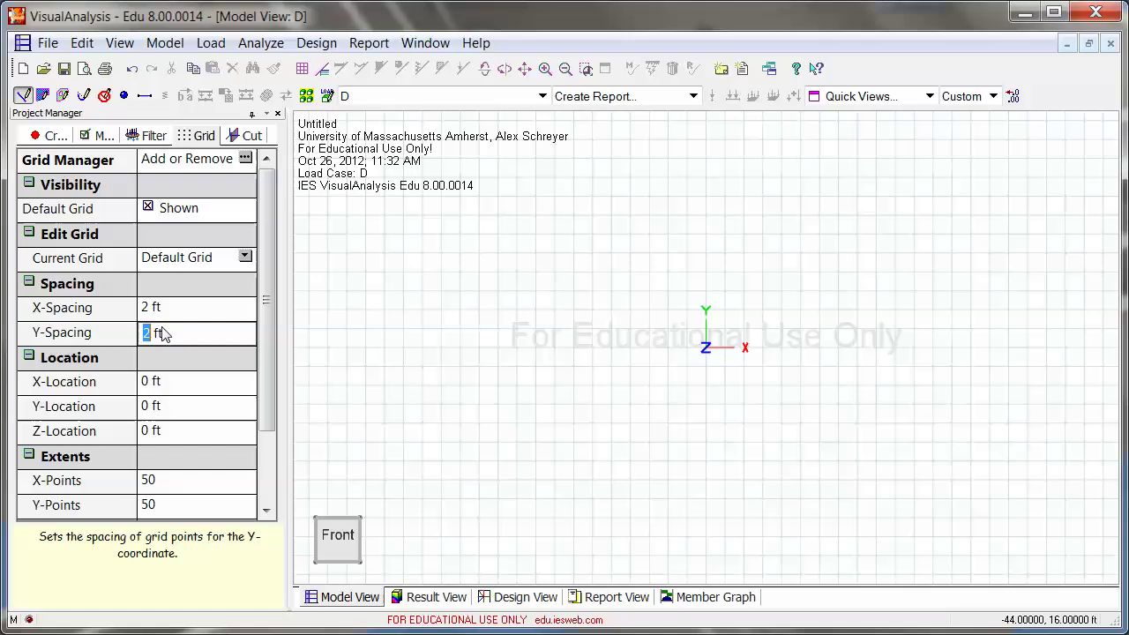
click(148, 306)
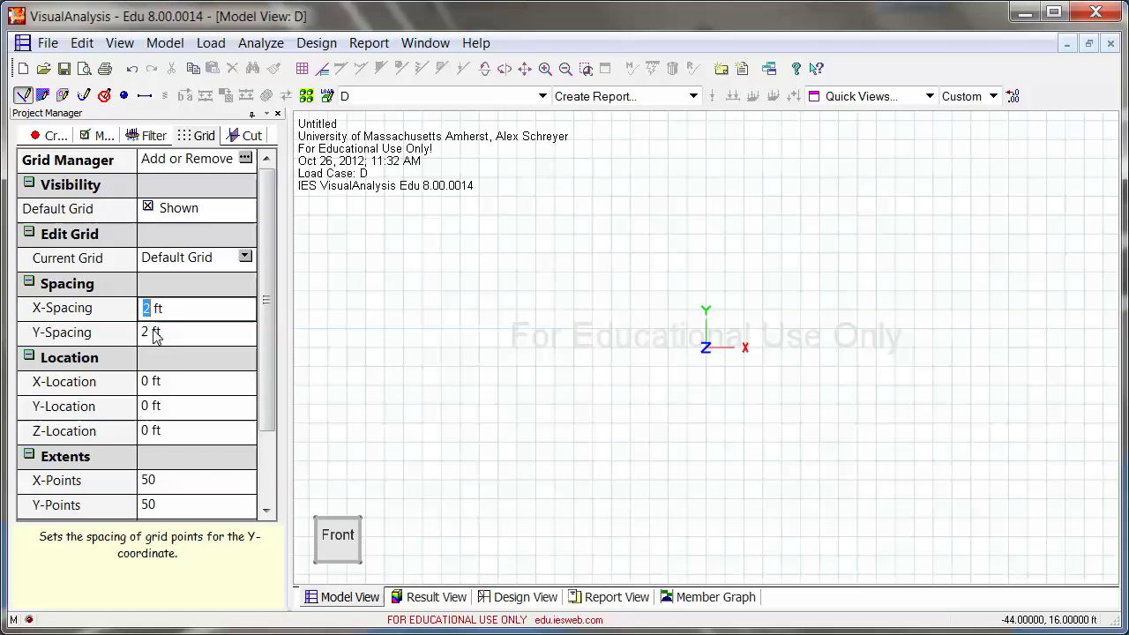
click(201, 135)
click(102, 137)
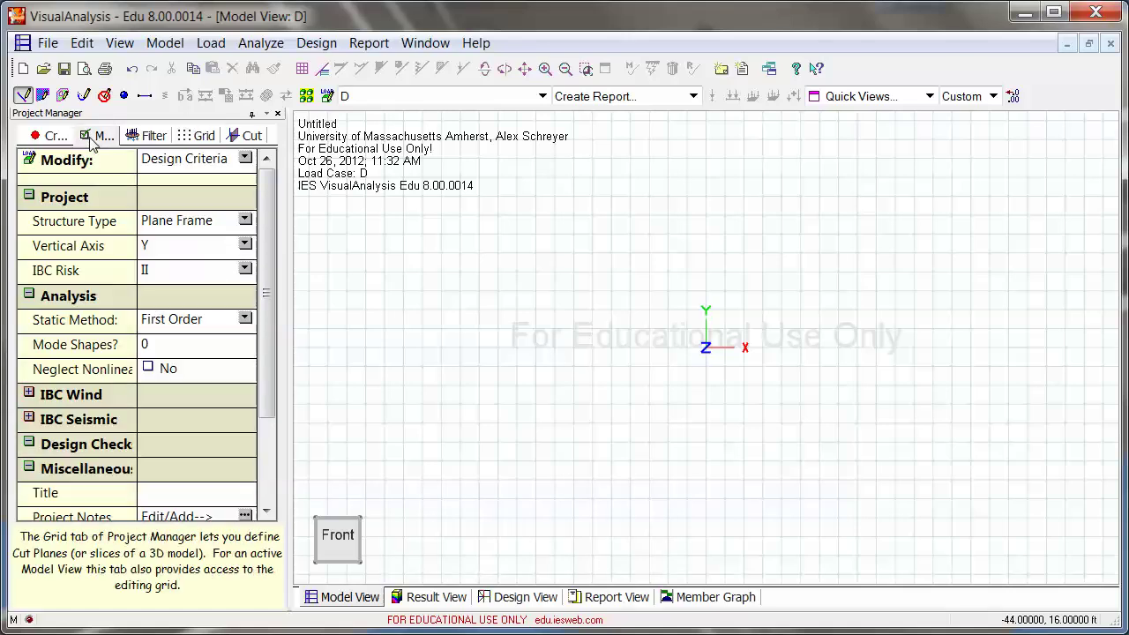
Step: Review Project Units via the Edit menu, keeping Custom Units style and ft/s^2 acceleration
click(83, 43)
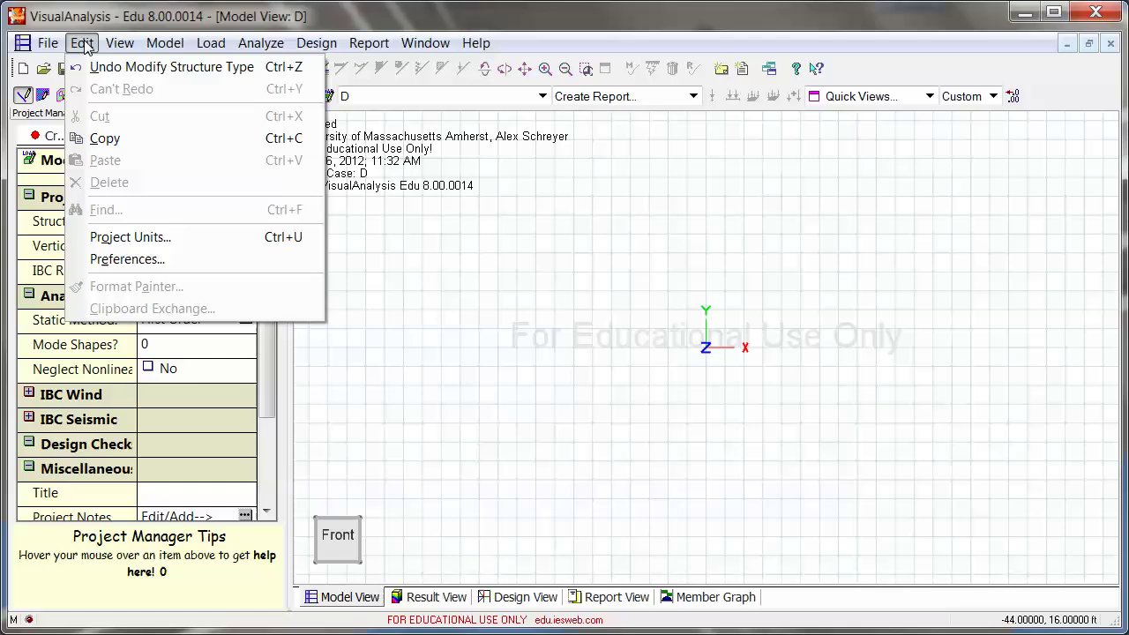
click(163, 238)
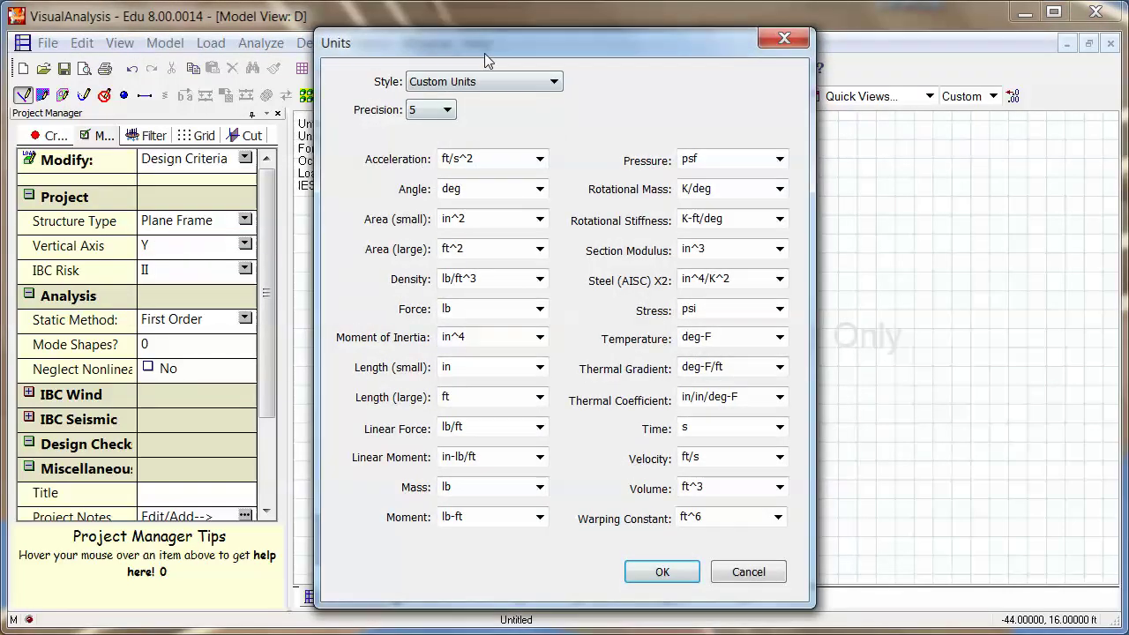
drag(484, 53, 468, 42)
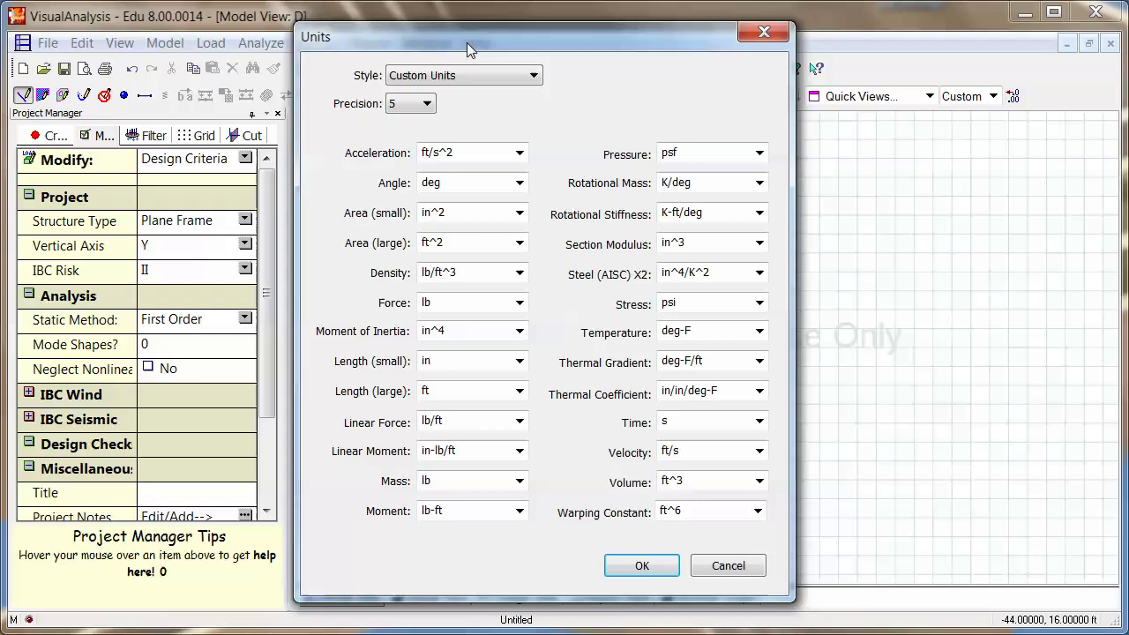
click(532, 76)
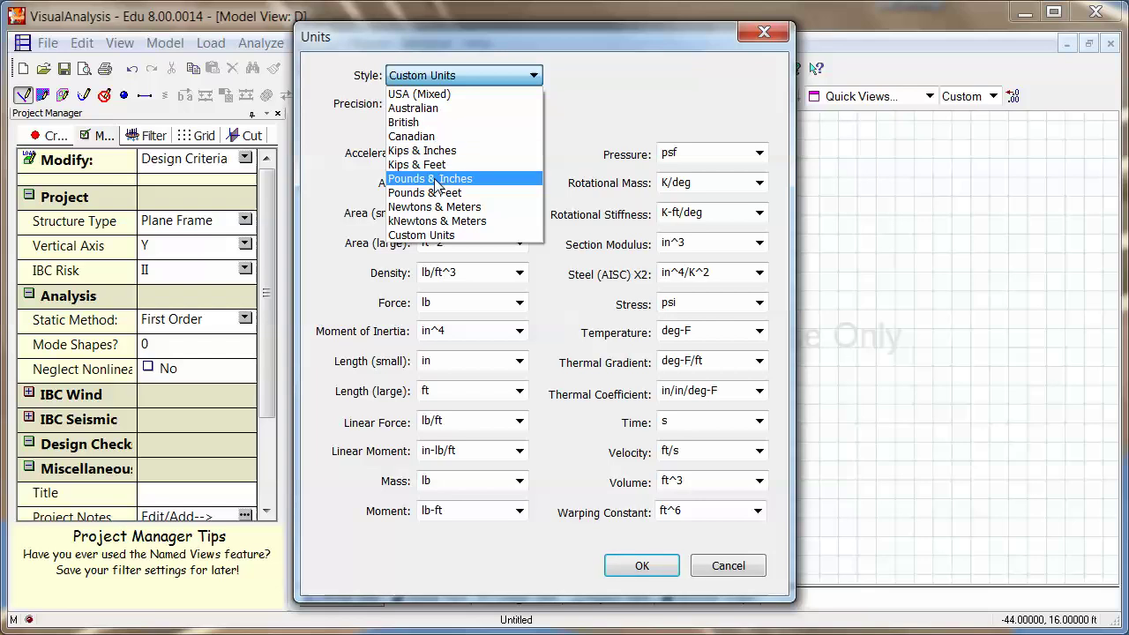
click(602, 101)
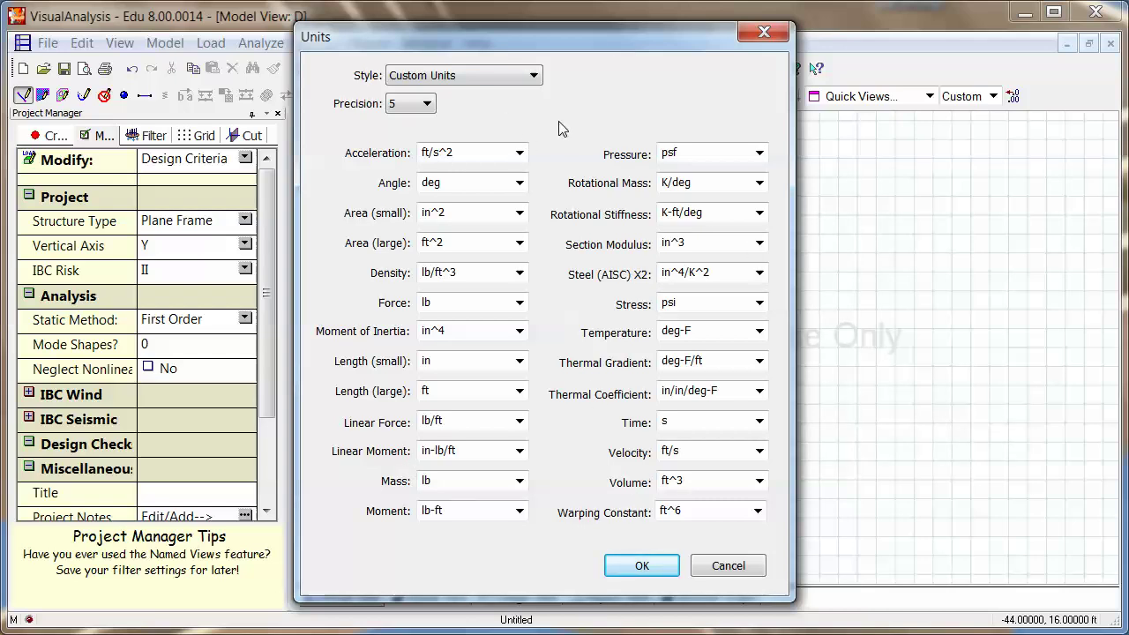
click(520, 154)
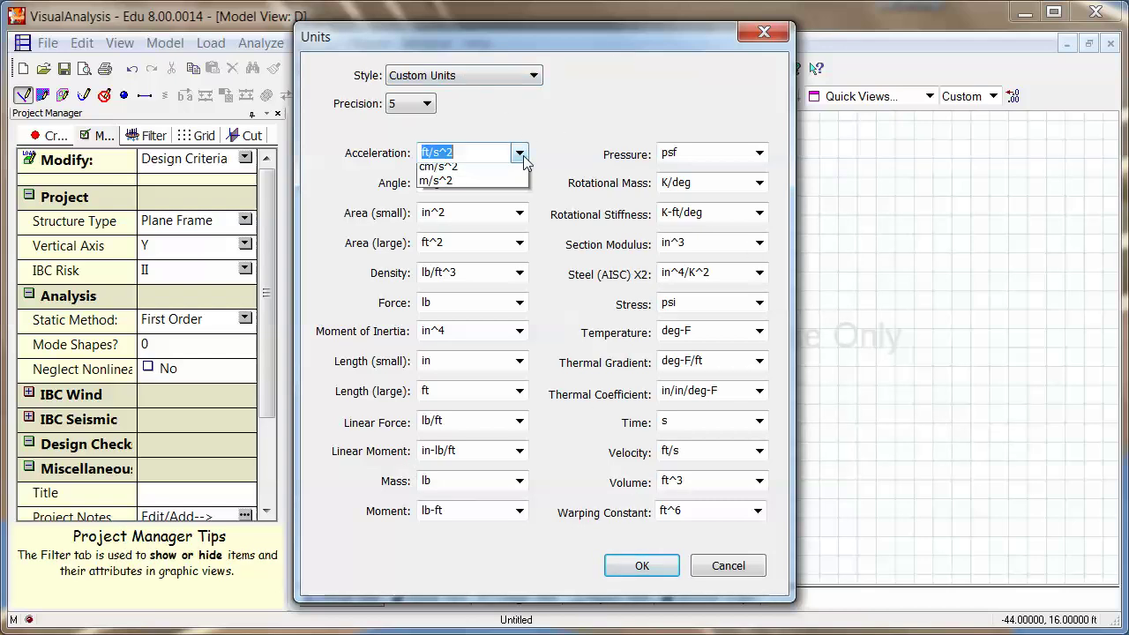
click(578, 125)
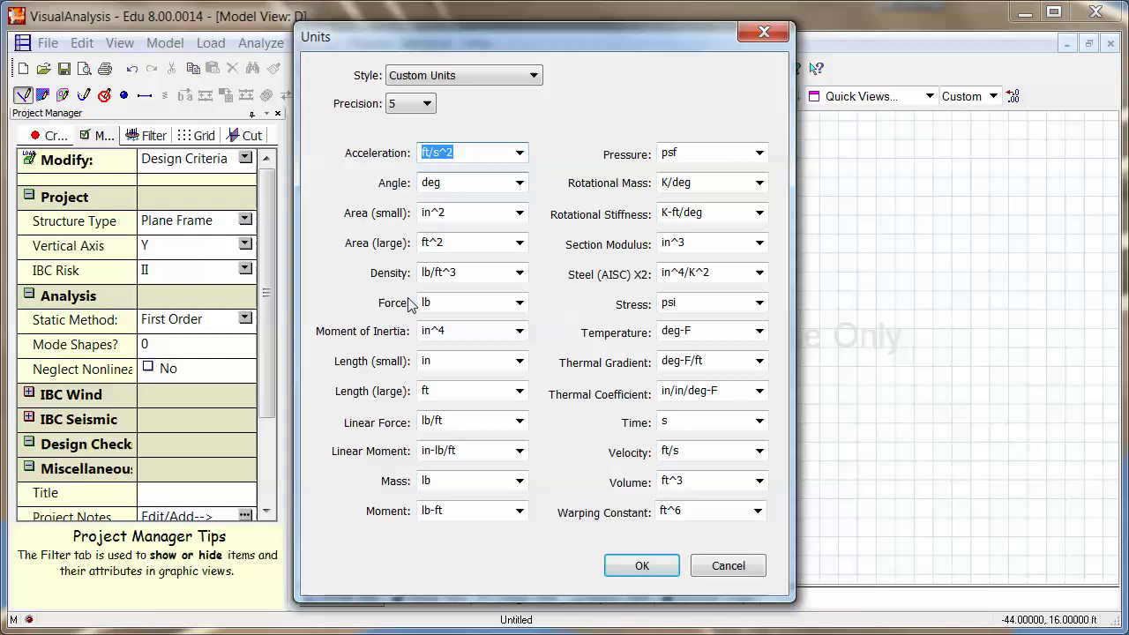
Step: Cancel the Units dialog unchanged and toggle the empty model to isometric and back to front view
click(728, 566)
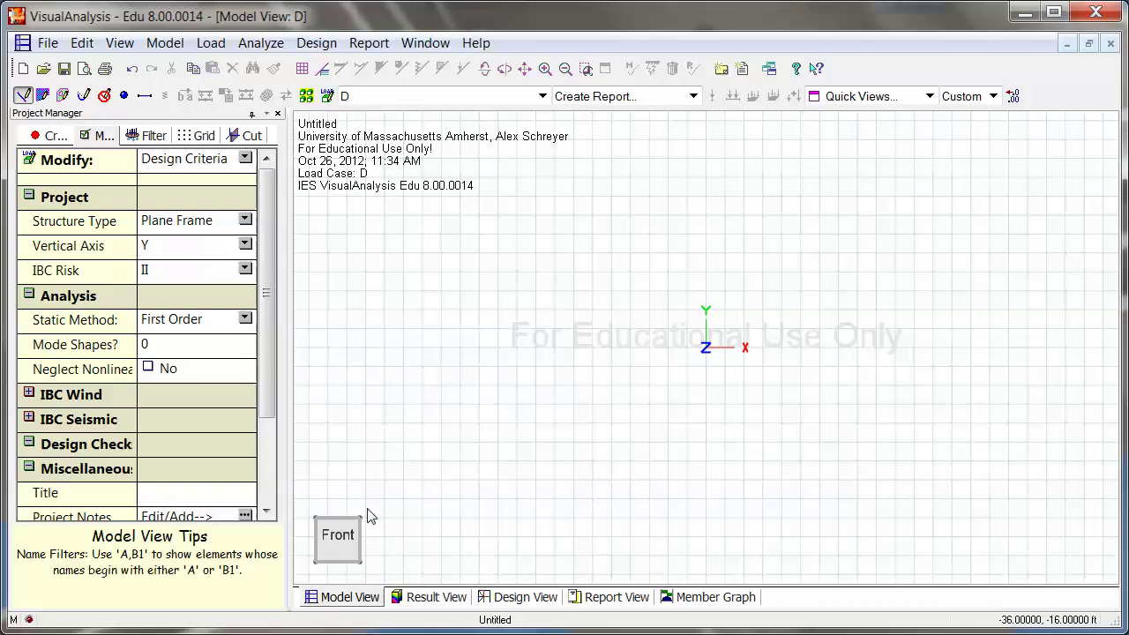
click(344, 538)
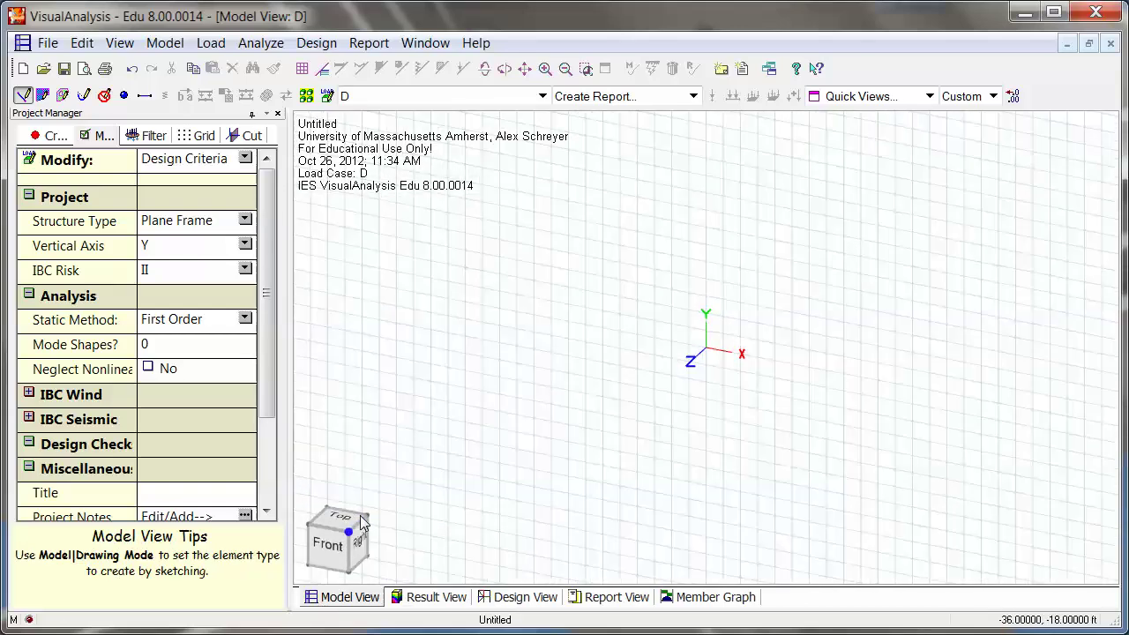
click(323, 558)
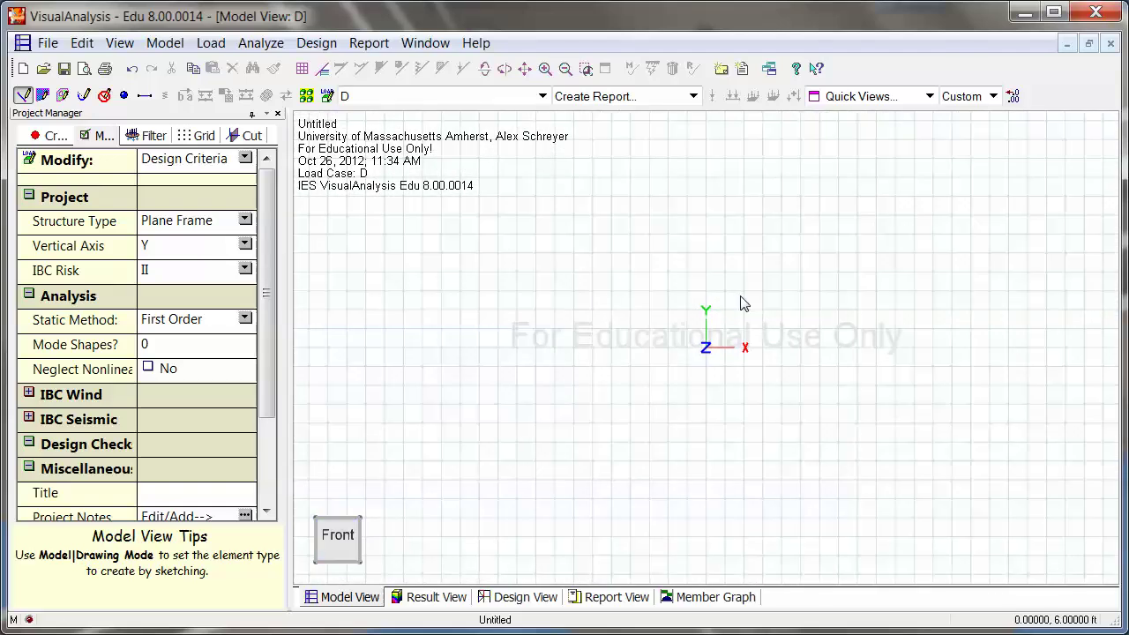
mouse_move(96, 247)
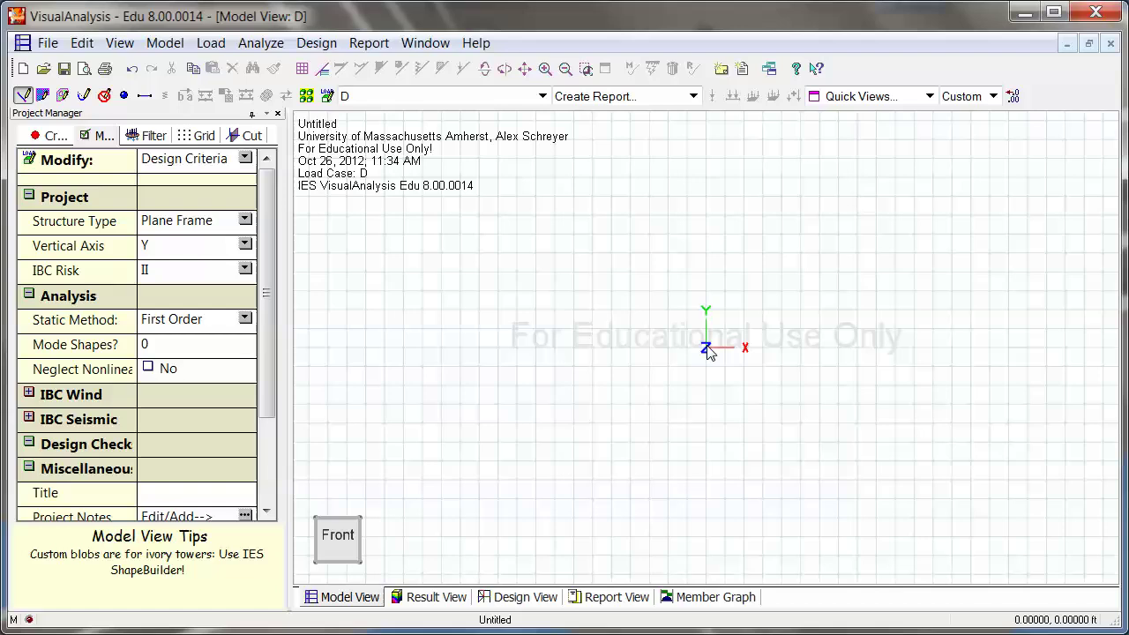
mouse_move(707, 350)
mouse_down()
mouse_move(799, 349)
mouse_move(841, 218)
mouse_move(886, 350)
mouse_move(802, 344)
mouse_up()
scroll(842, 349, up, 4)
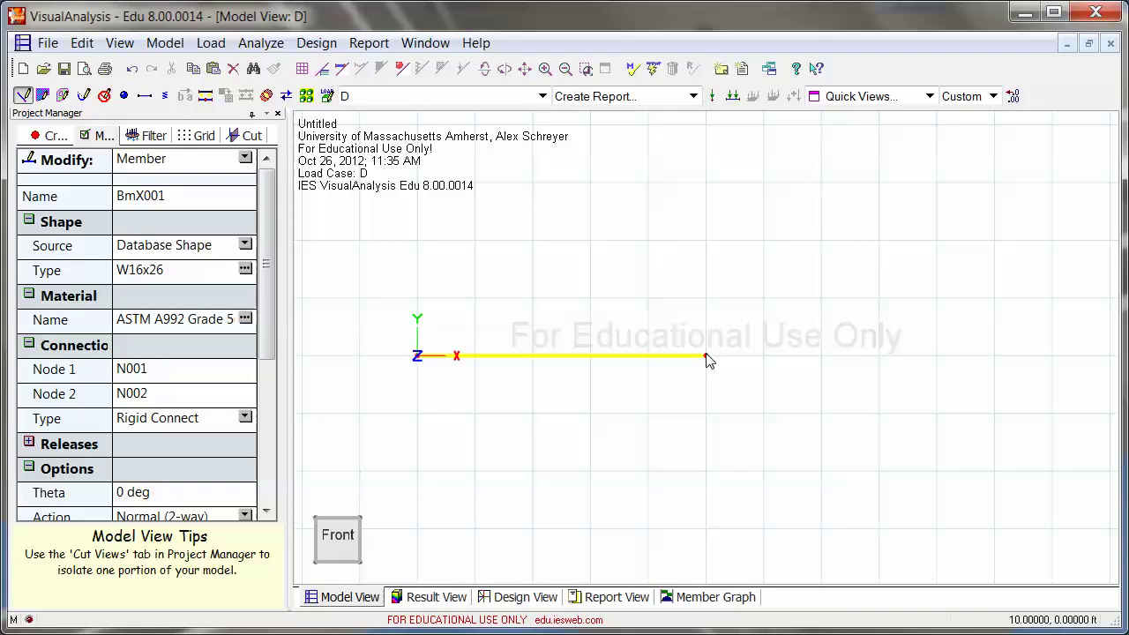
drag(706, 357, 808, 360)
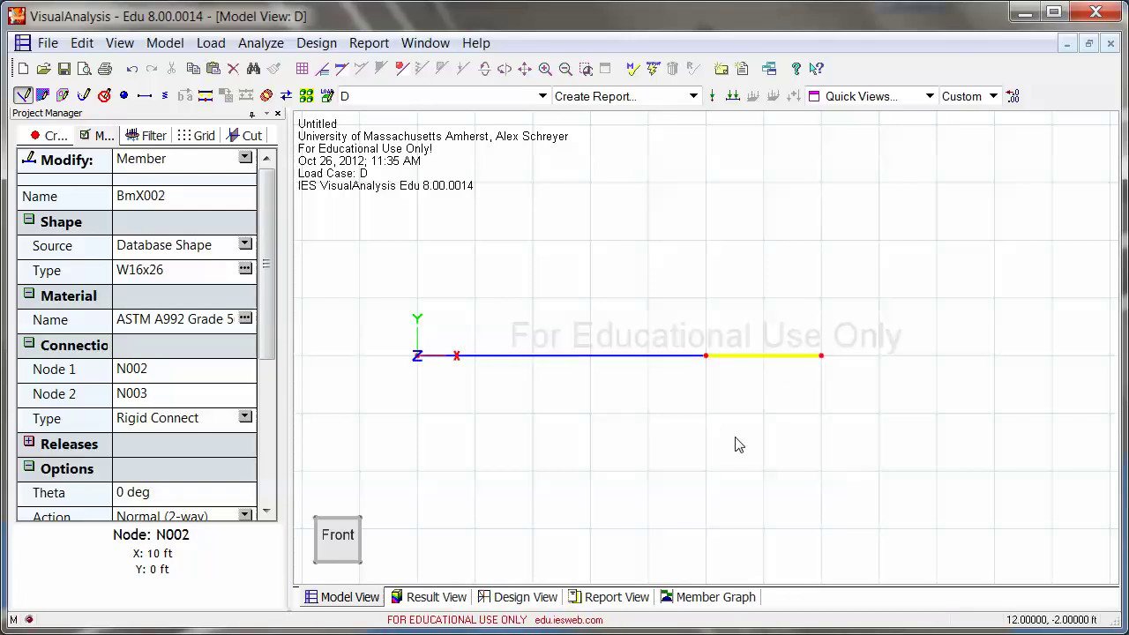
click(671, 268)
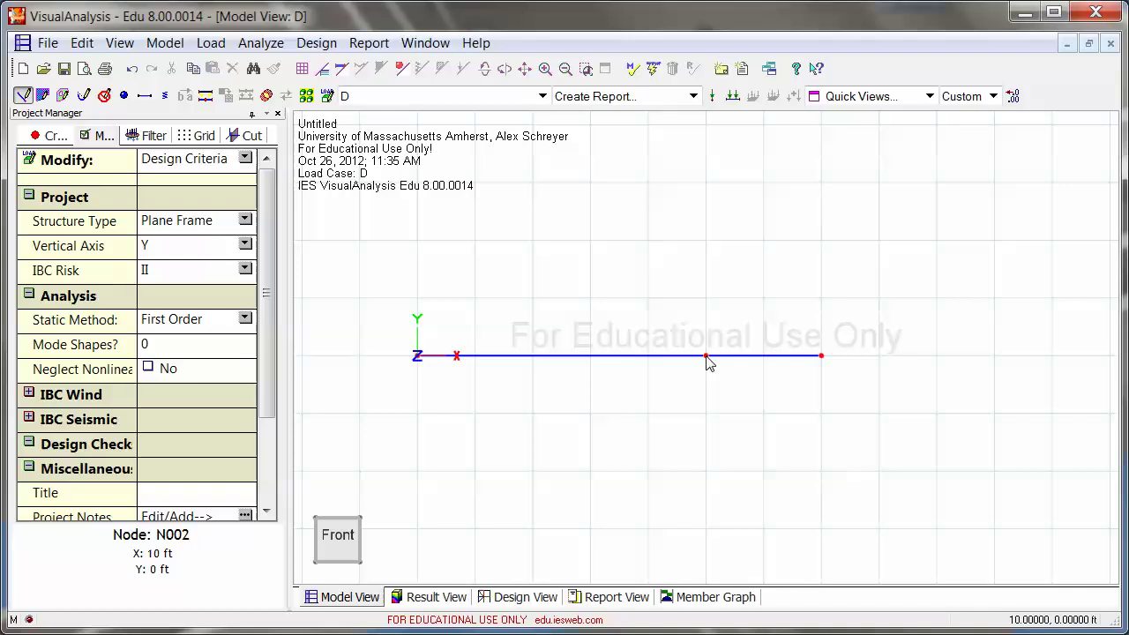
click(660, 361)
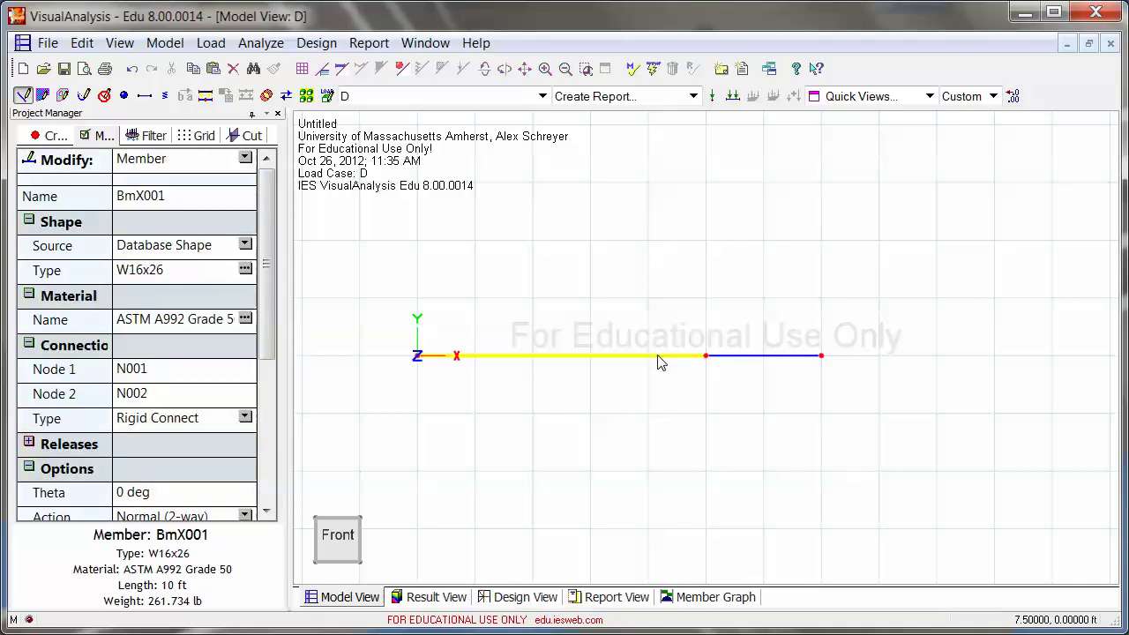
key(Escape)
click(721, 357)
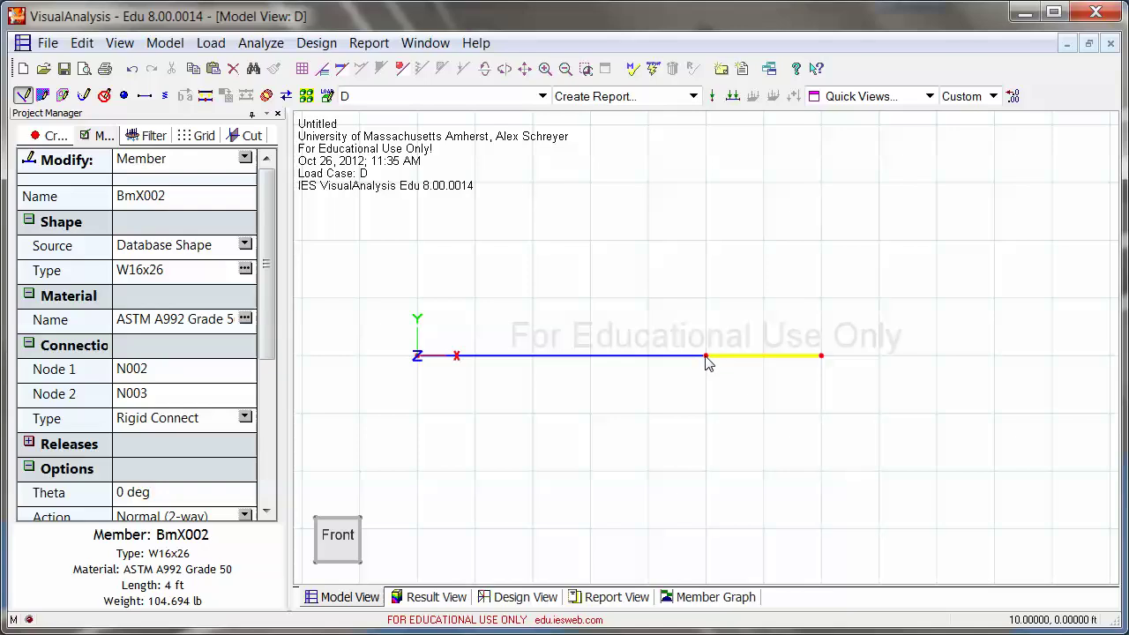
click(706, 357)
key(Escape)
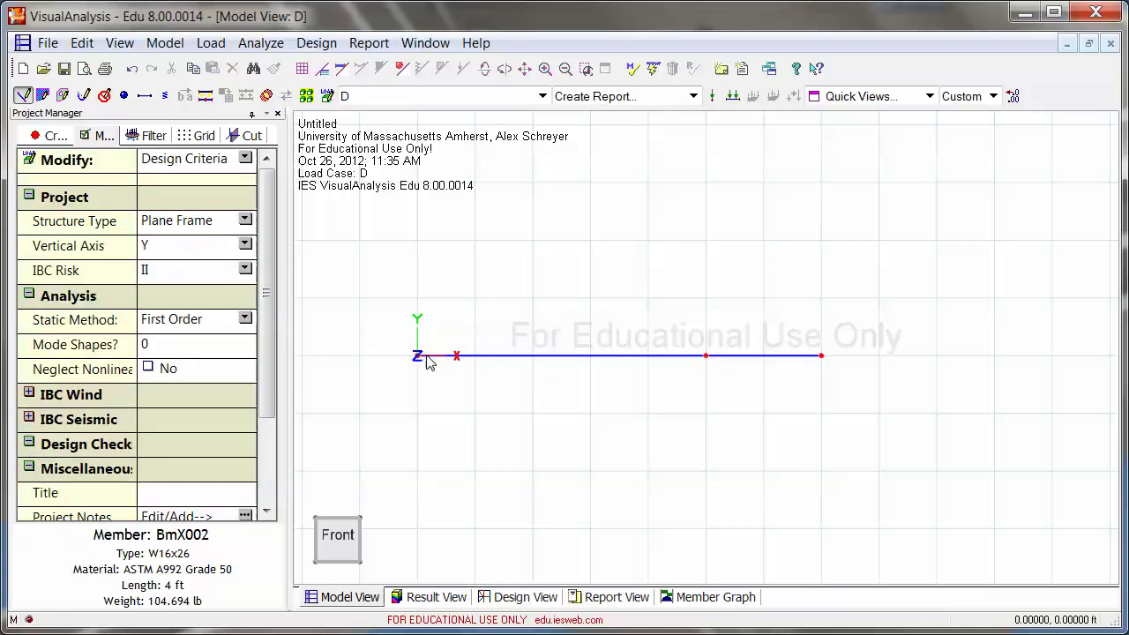
click(679, 359)
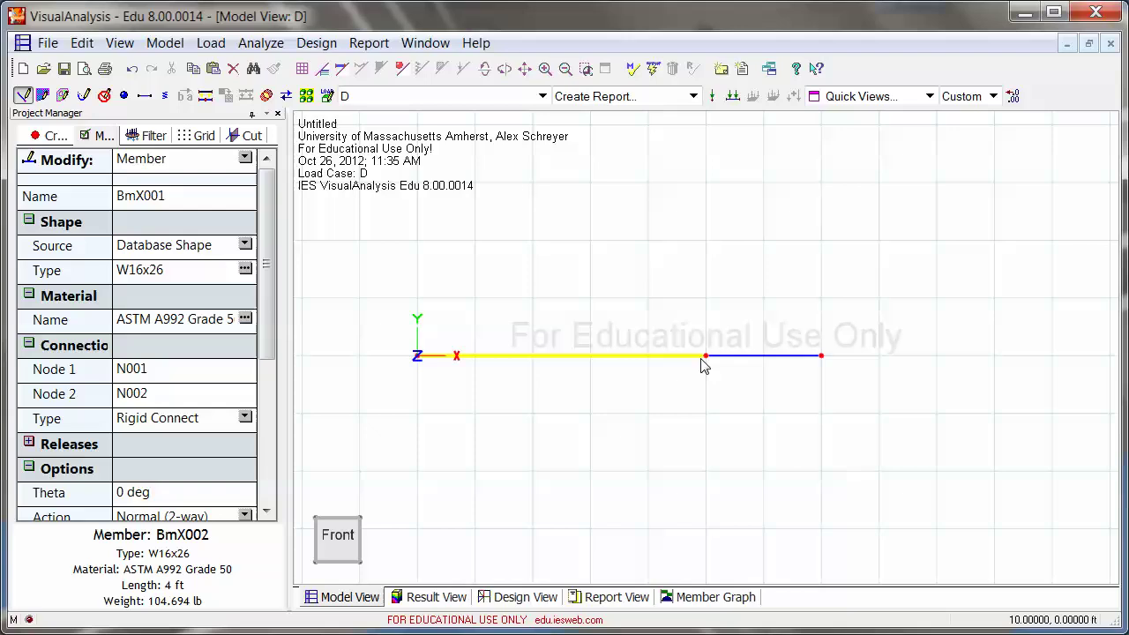
click(737, 362)
click(679, 309)
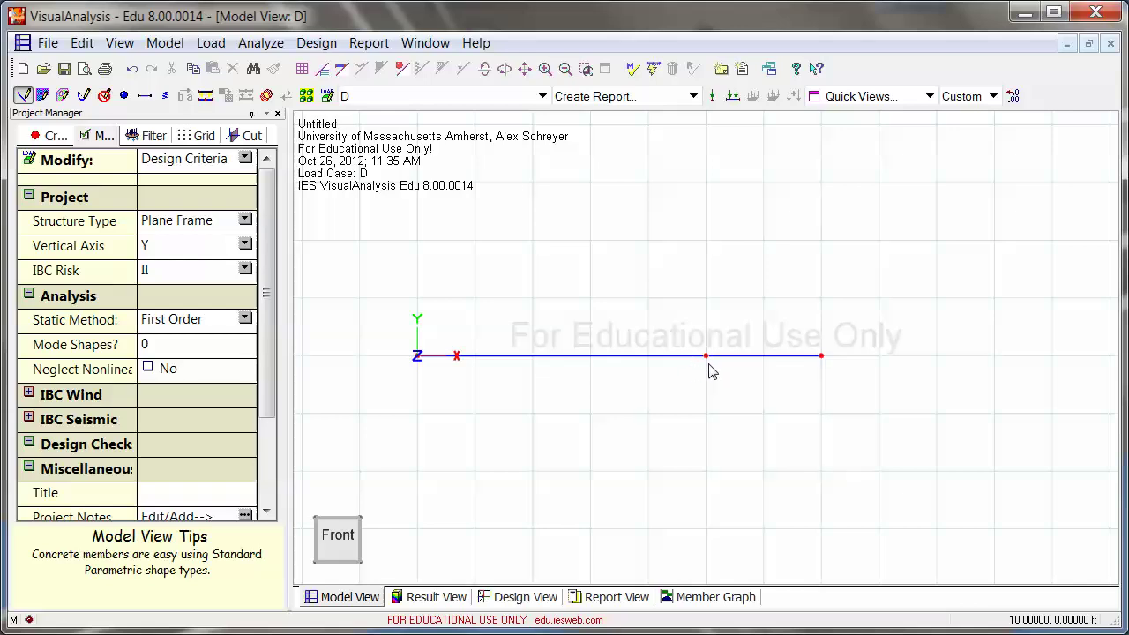
mouse_move(710, 365)
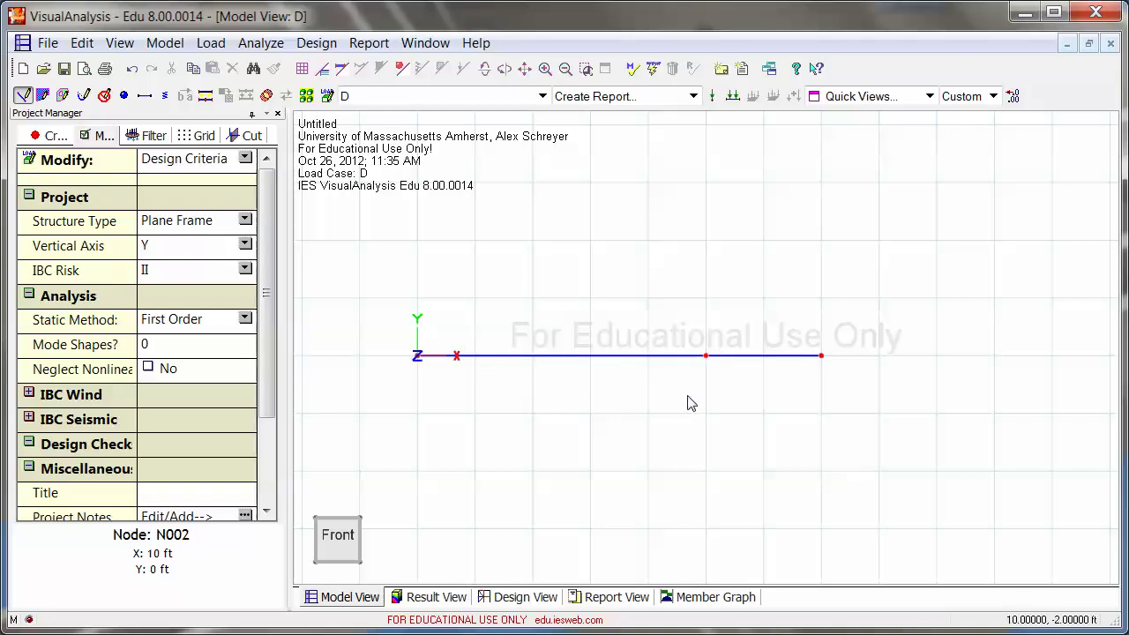
Step: Fix node N002's Y displacement so its support becomes Fix Y Only
click(706, 357)
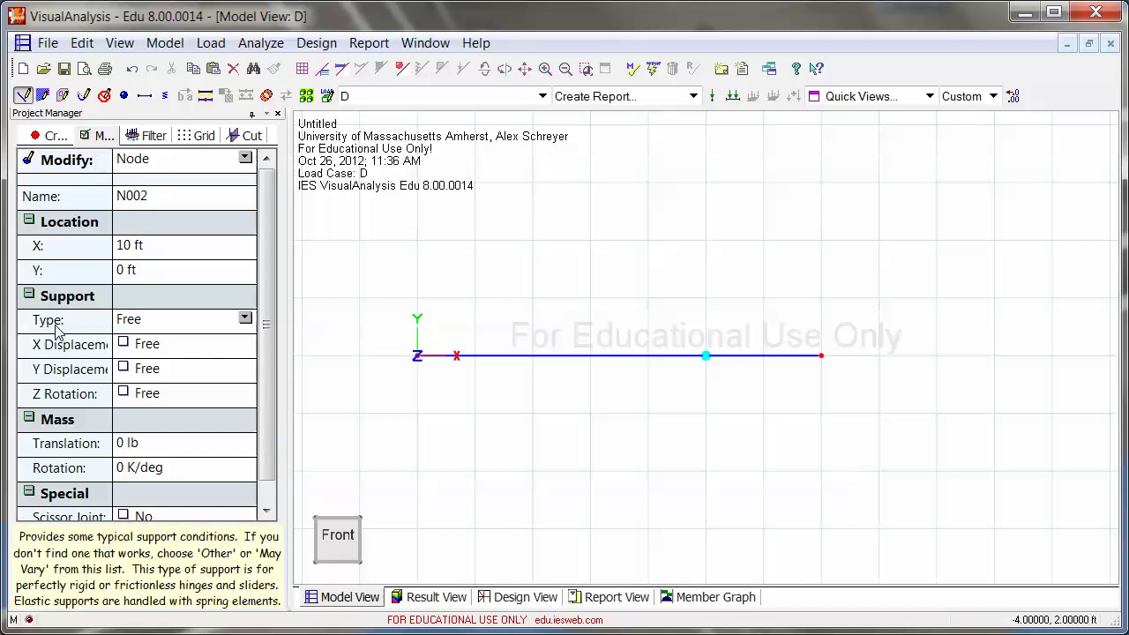
click(246, 321)
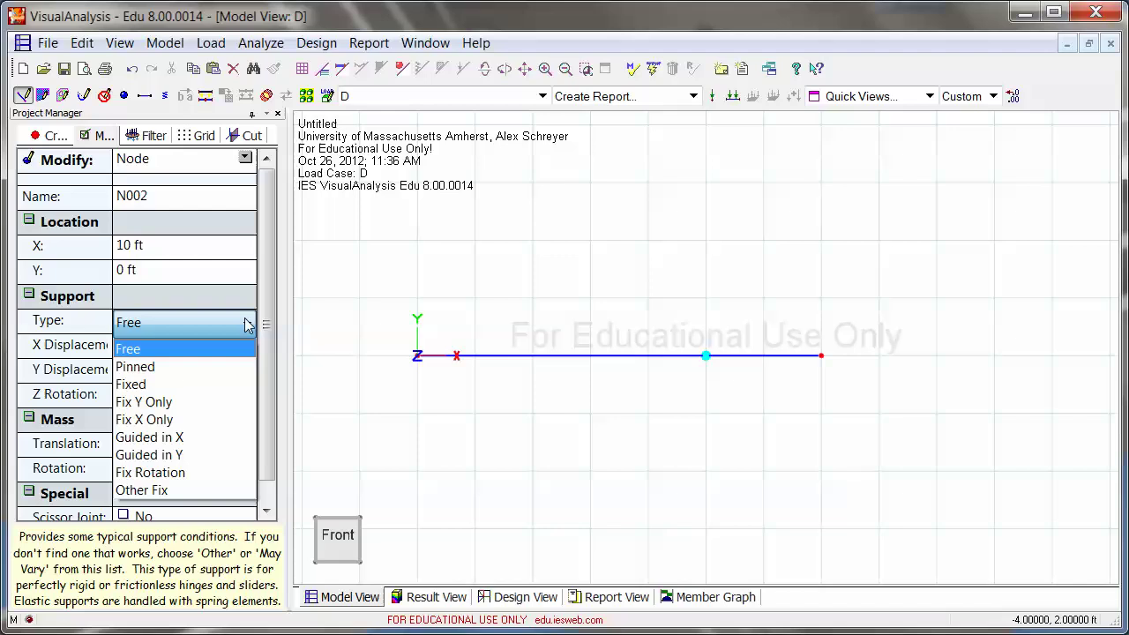
click(167, 296)
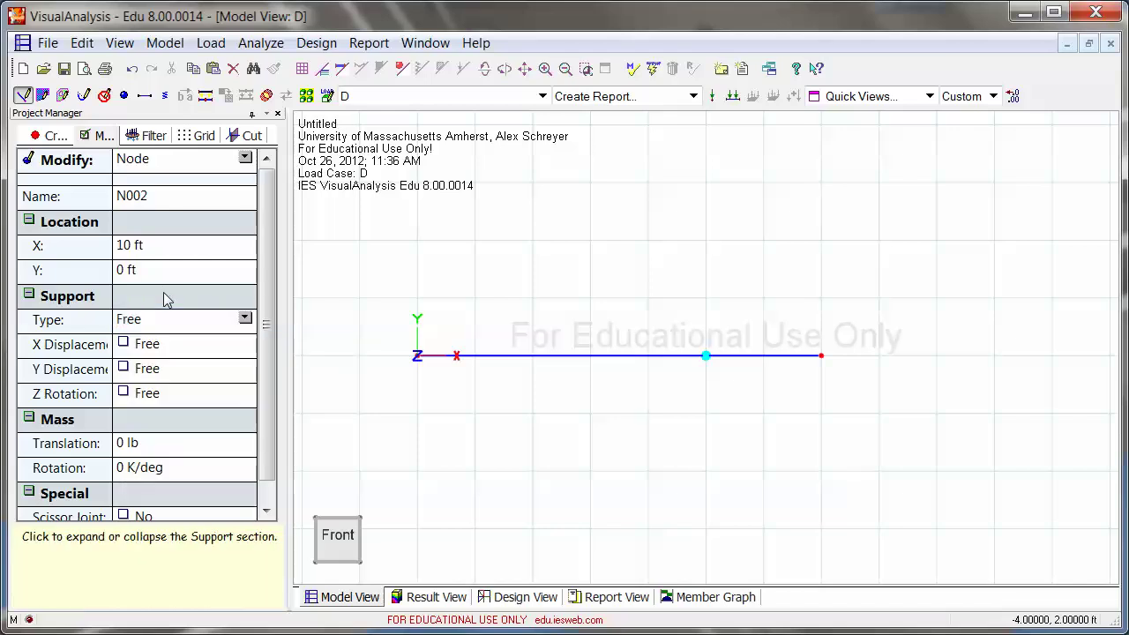
click(123, 369)
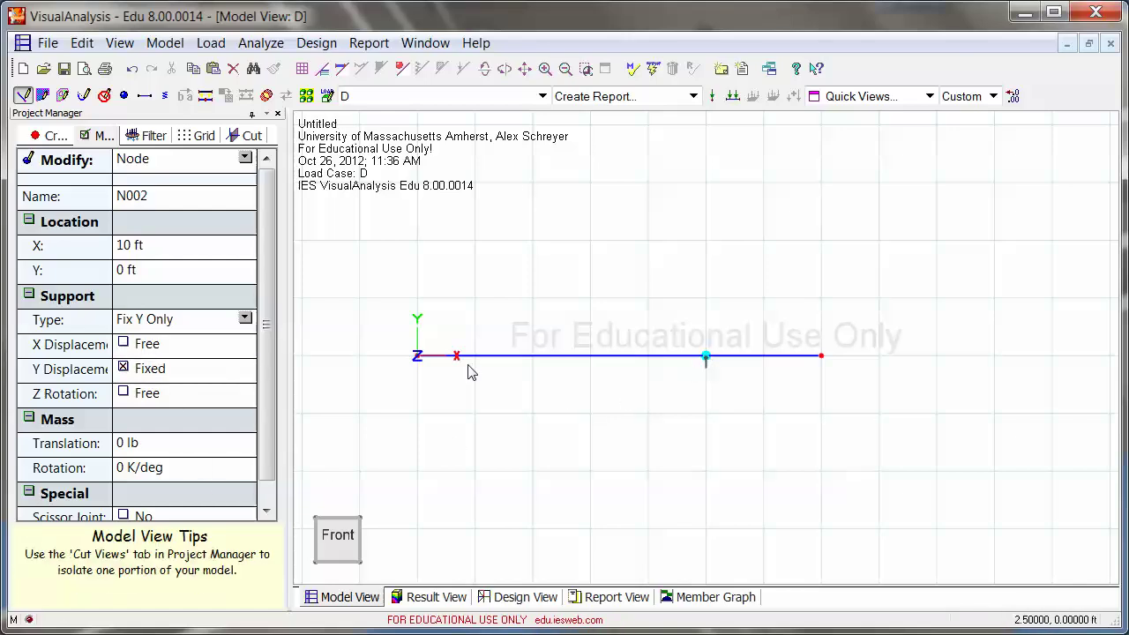
Step: Set origin node N001's support type to Pinned, fixing X and Y displacement
click(416, 356)
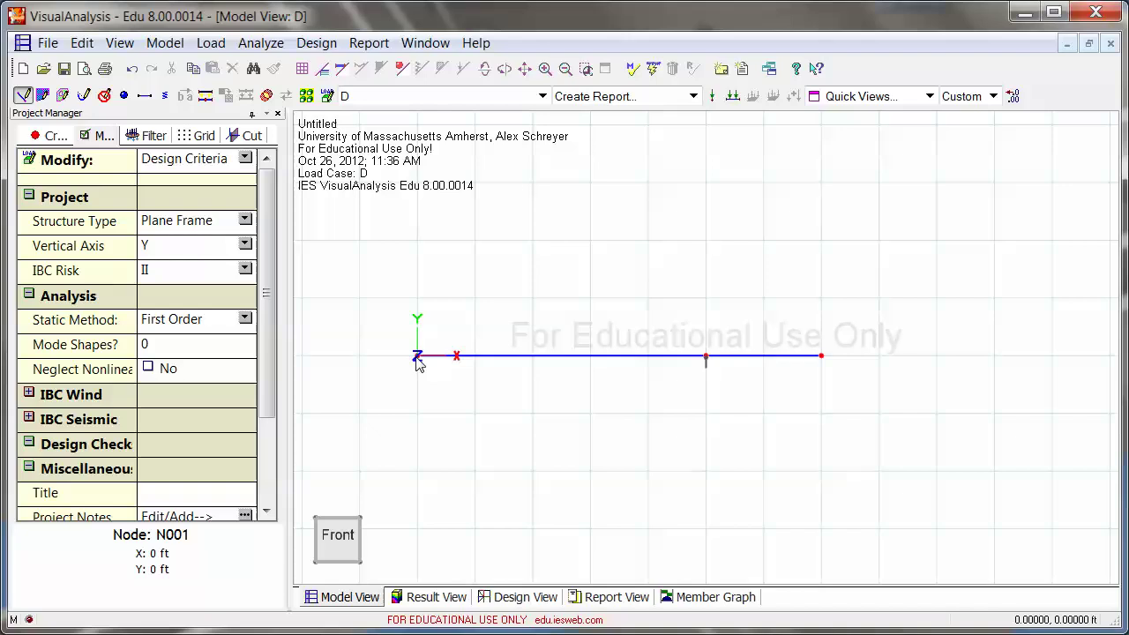
click(418, 358)
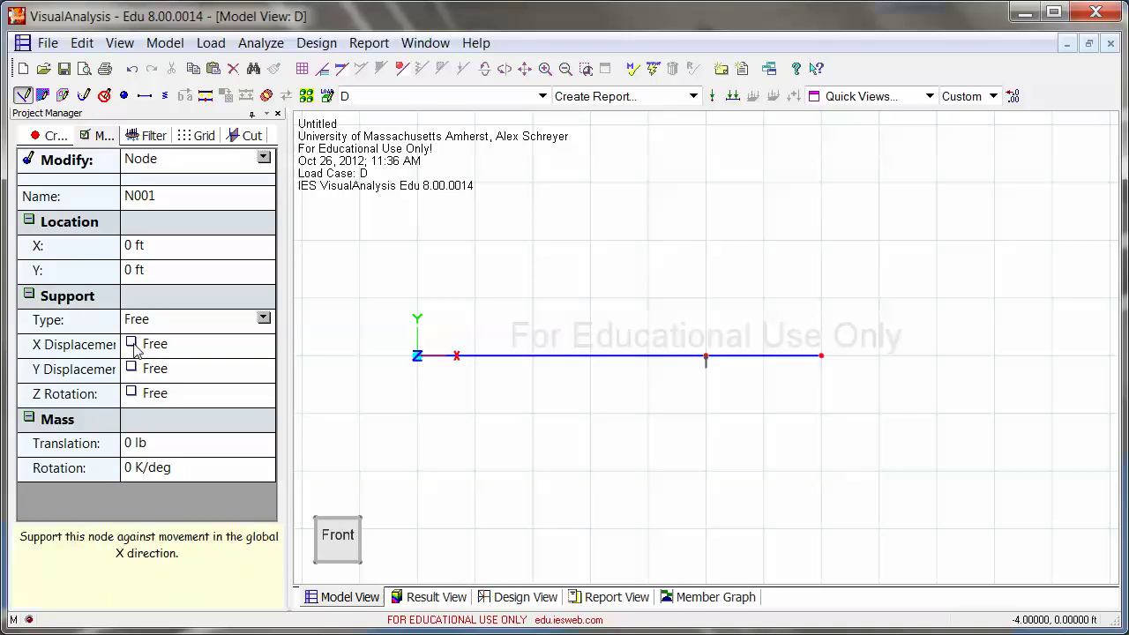
click(144, 321)
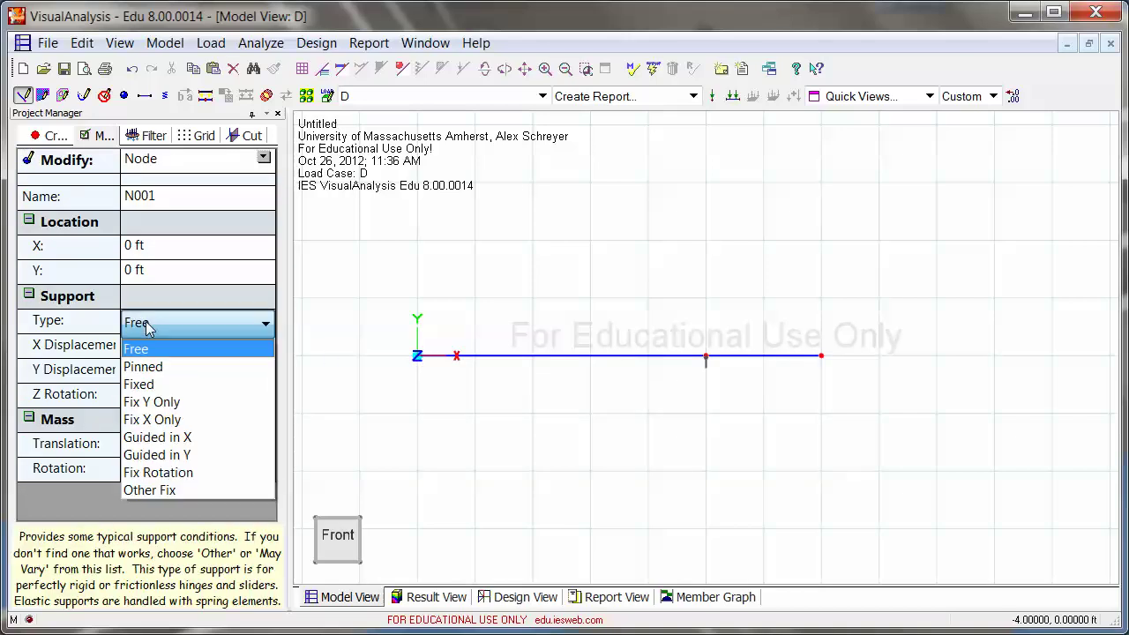
click(157, 370)
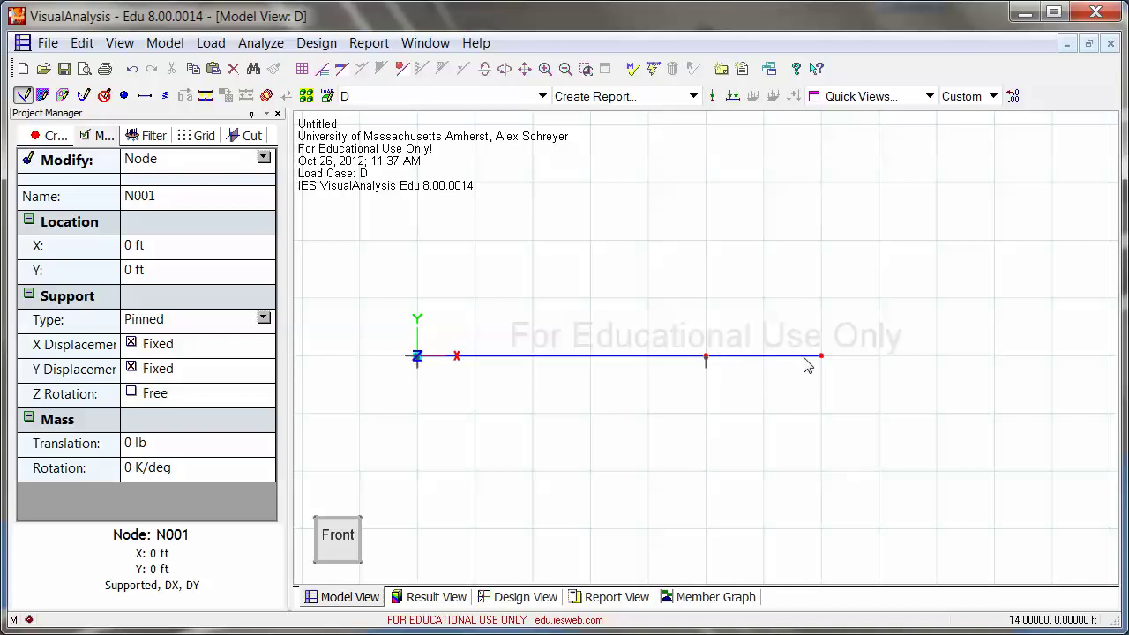
click(528, 362)
click(722, 361)
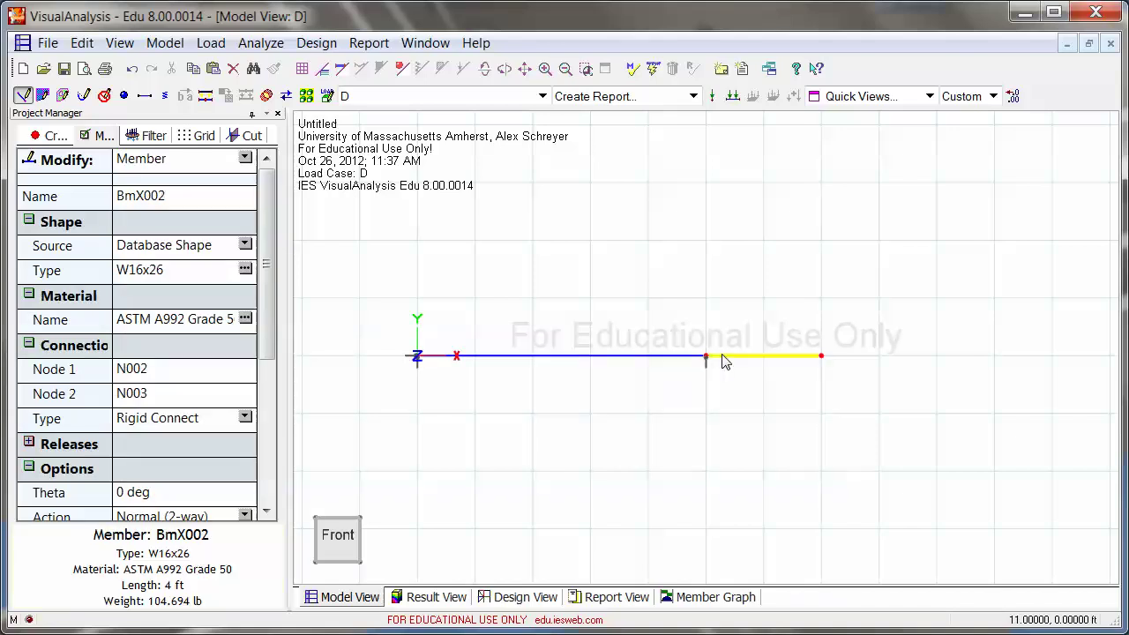
click(499, 364)
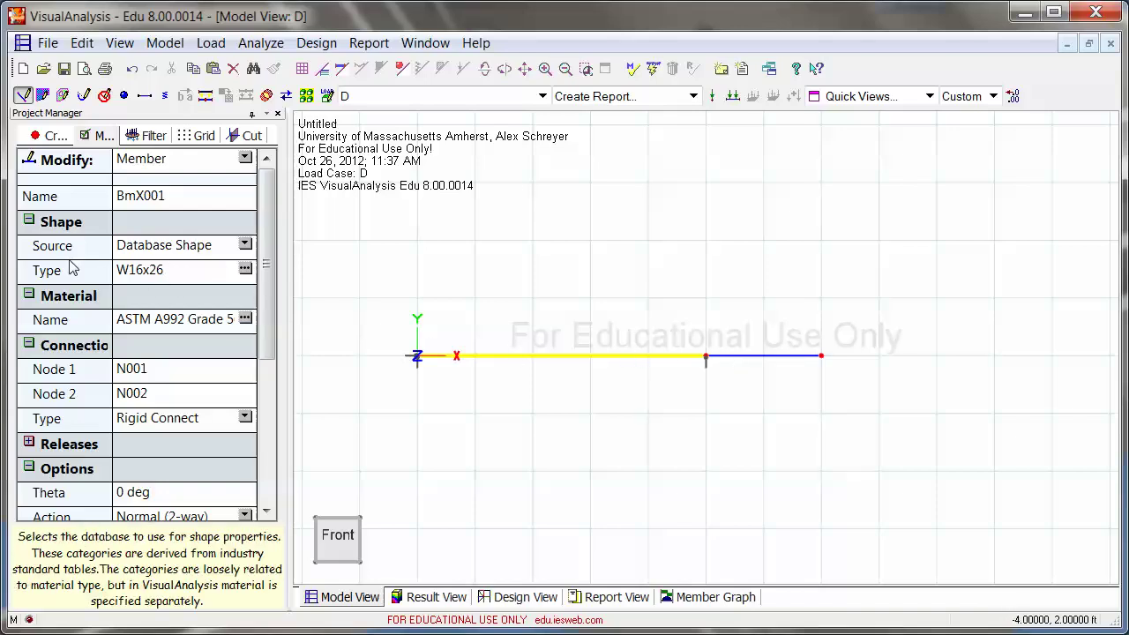
click(728, 363)
click(675, 270)
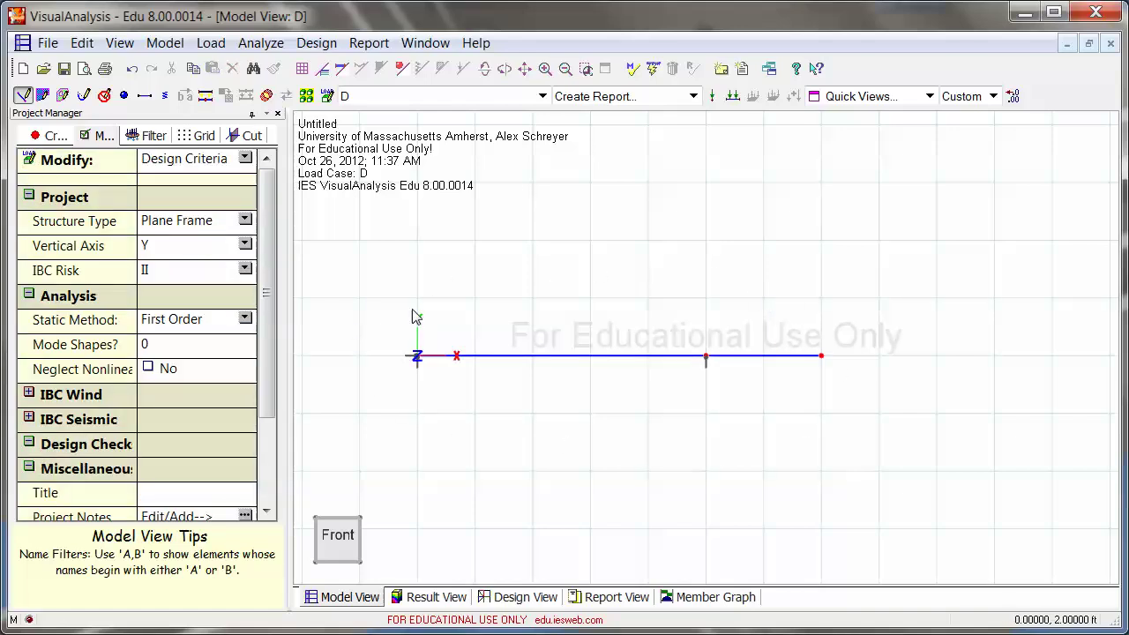
Step: With member BmX001 selected, switch the active load case from D to L
click(379, 99)
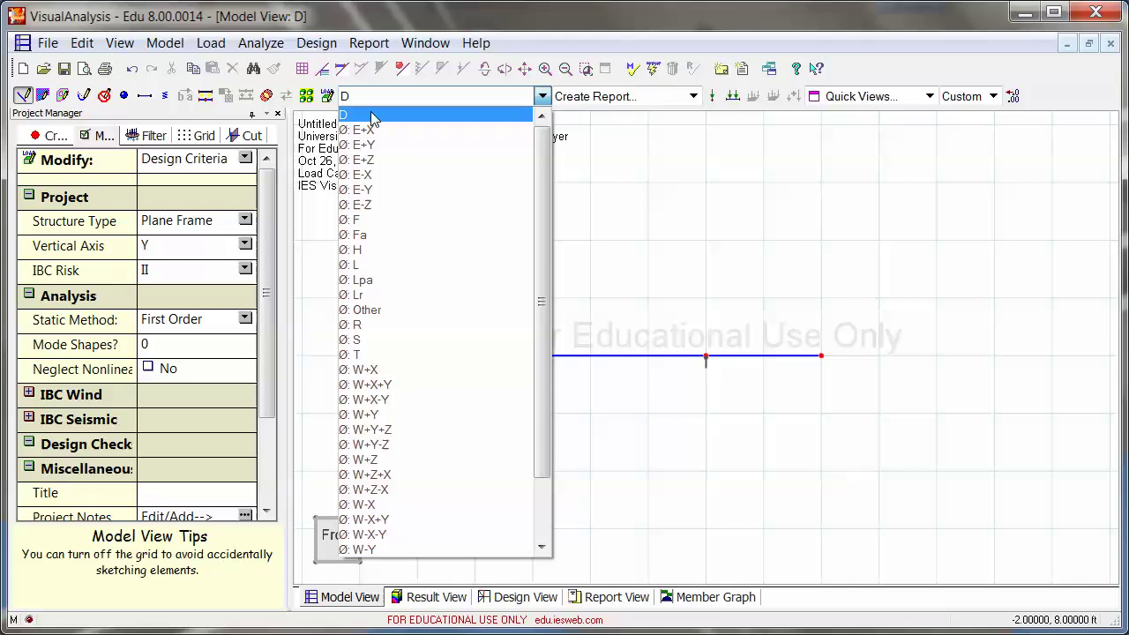
click(653, 157)
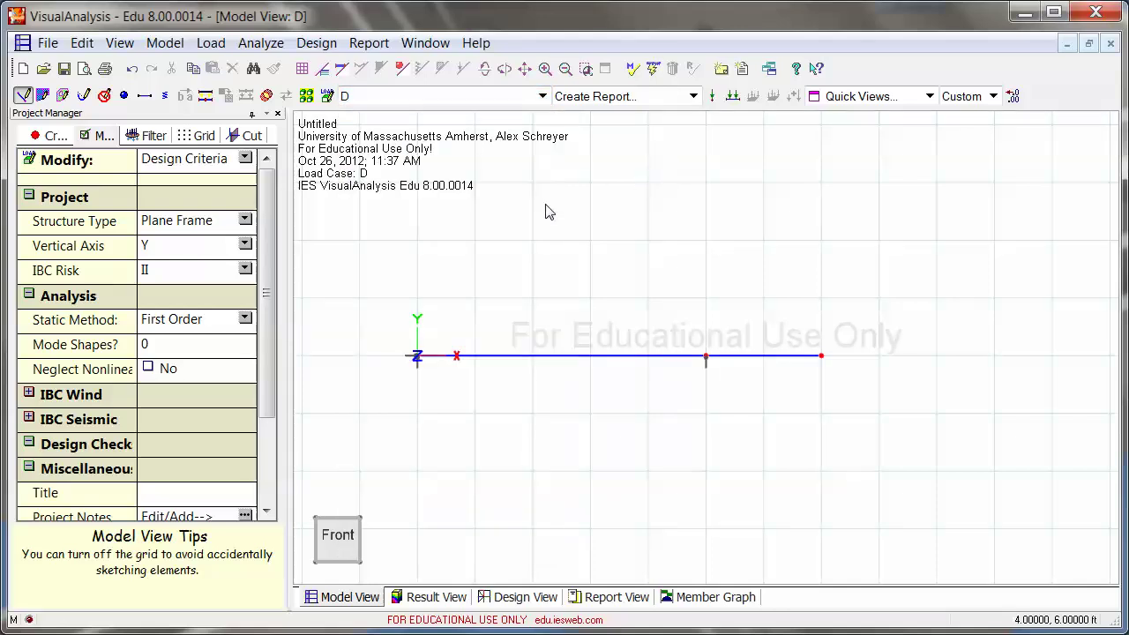
click(550, 361)
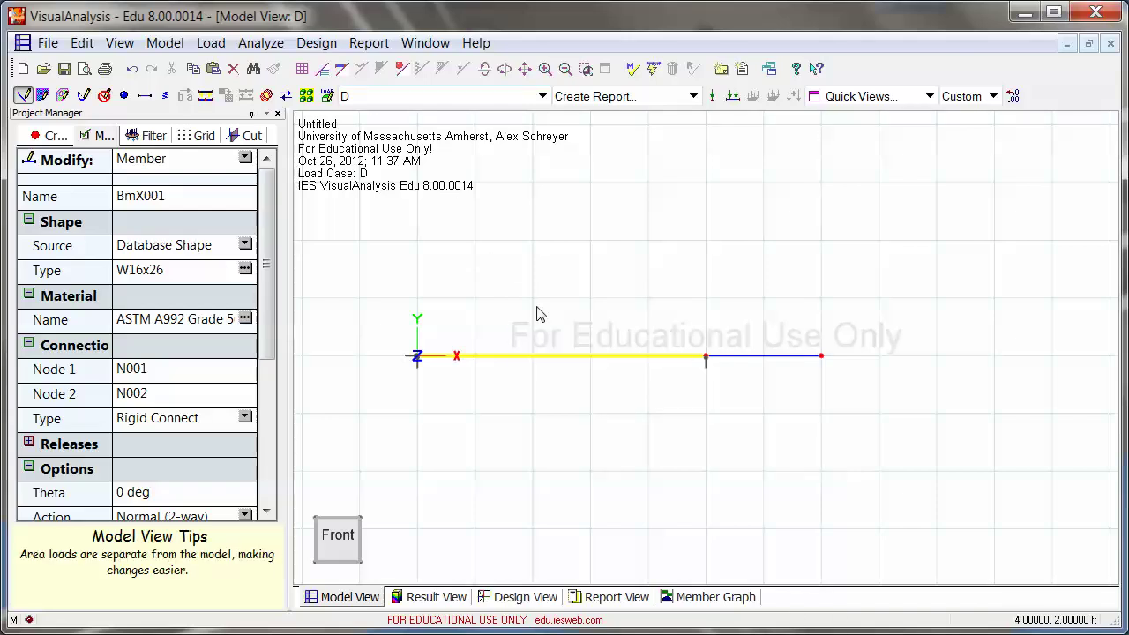
click(446, 98)
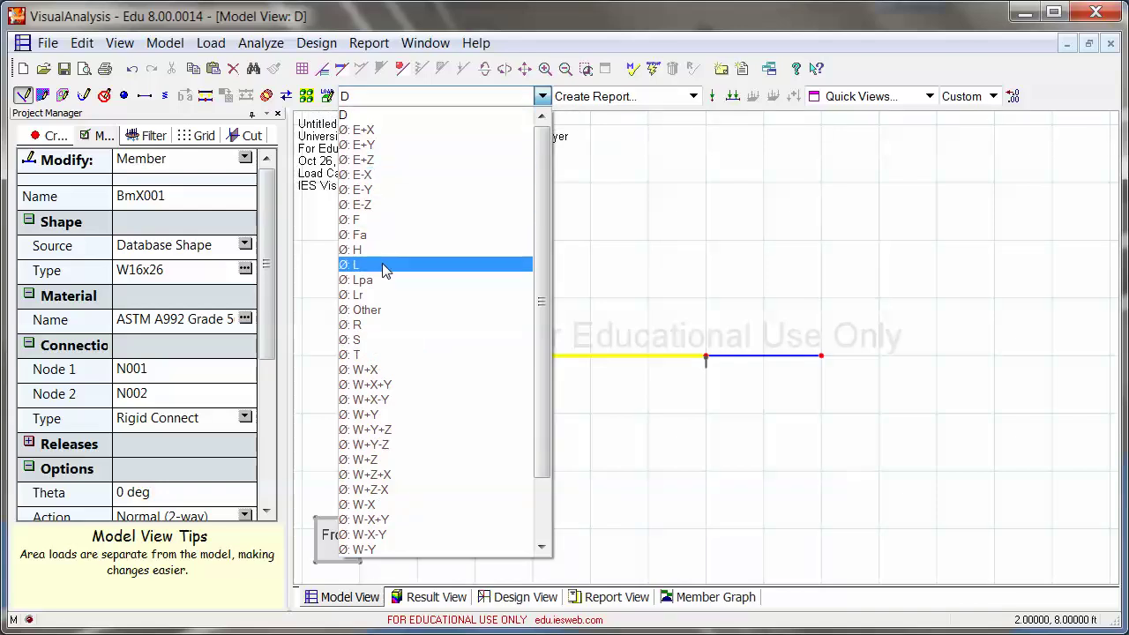
click(386, 264)
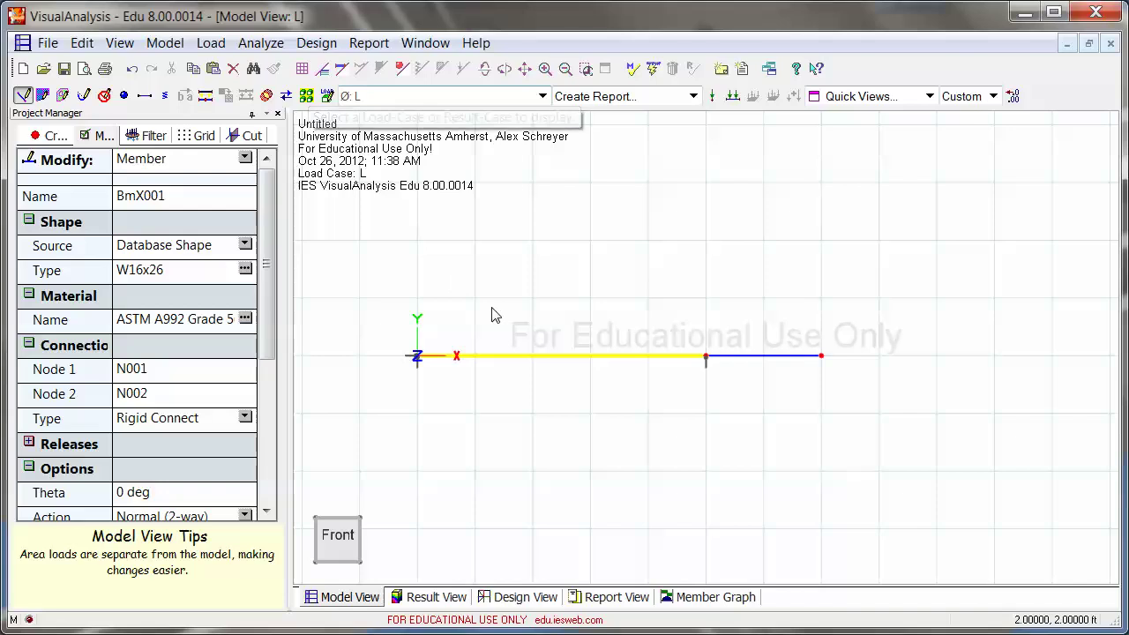
Step: Select both beam members BmX001 and BmX002 and dismiss the beam context menu
ctrl+click(729, 360)
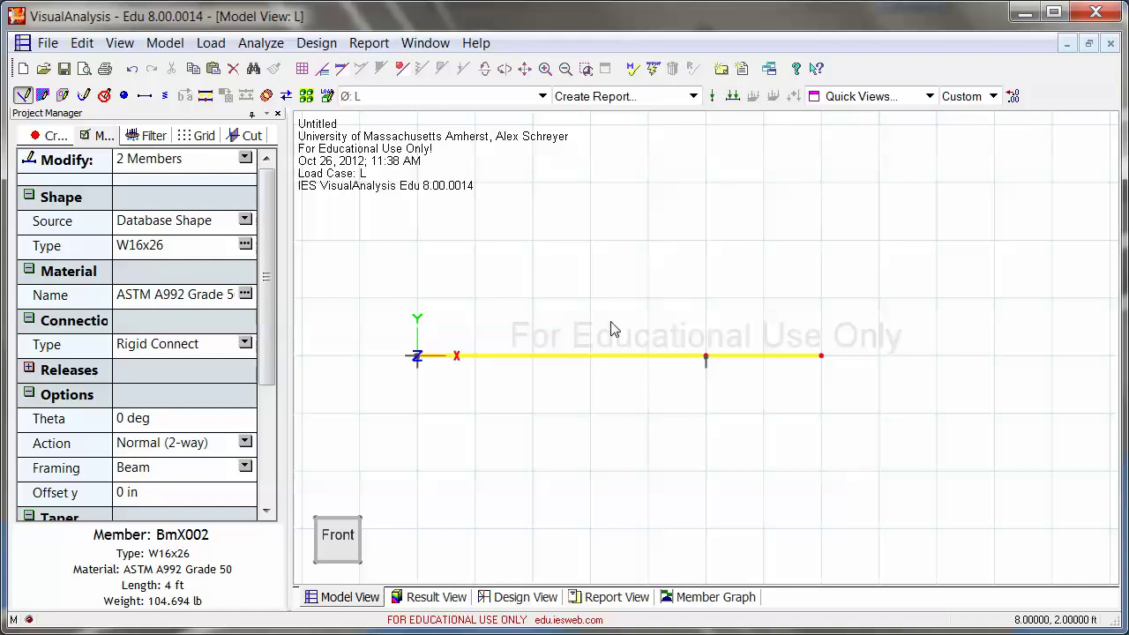
right_click(605, 363)
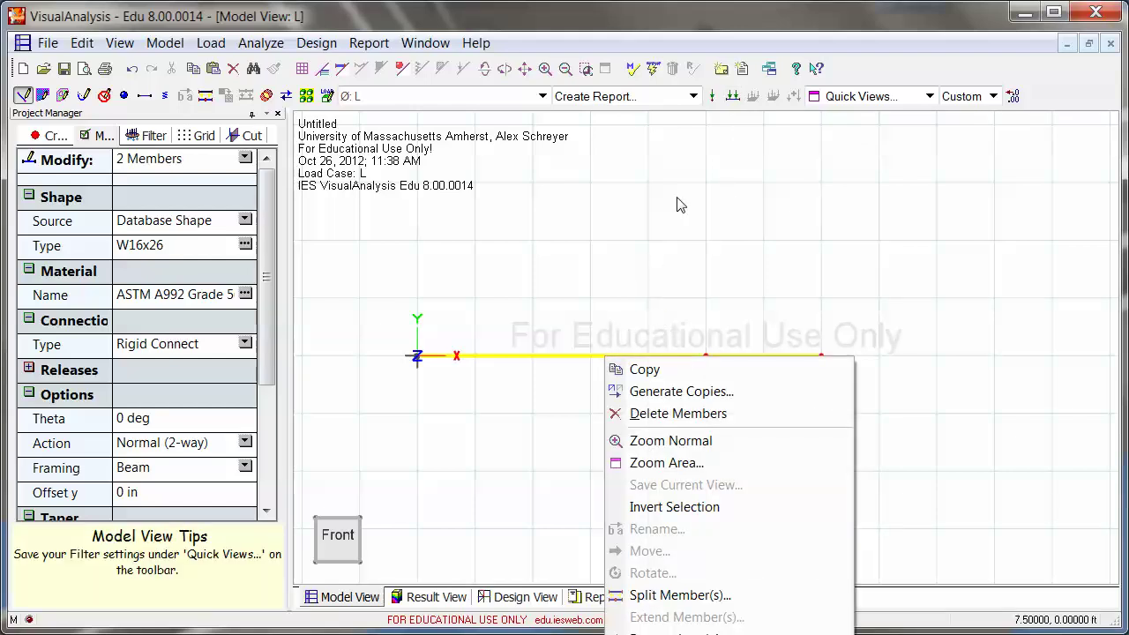
click(733, 97)
Step: Start a new member load on both members, keeping load case L and Uniformly Distributed type
click(733, 97)
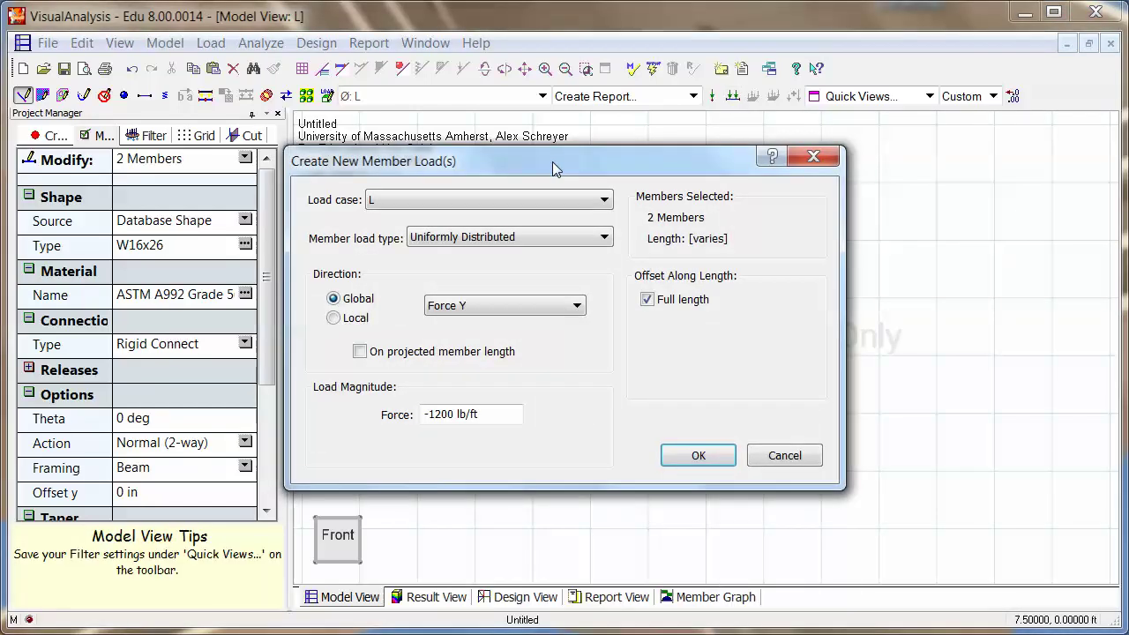
drag(552, 165, 774, 185)
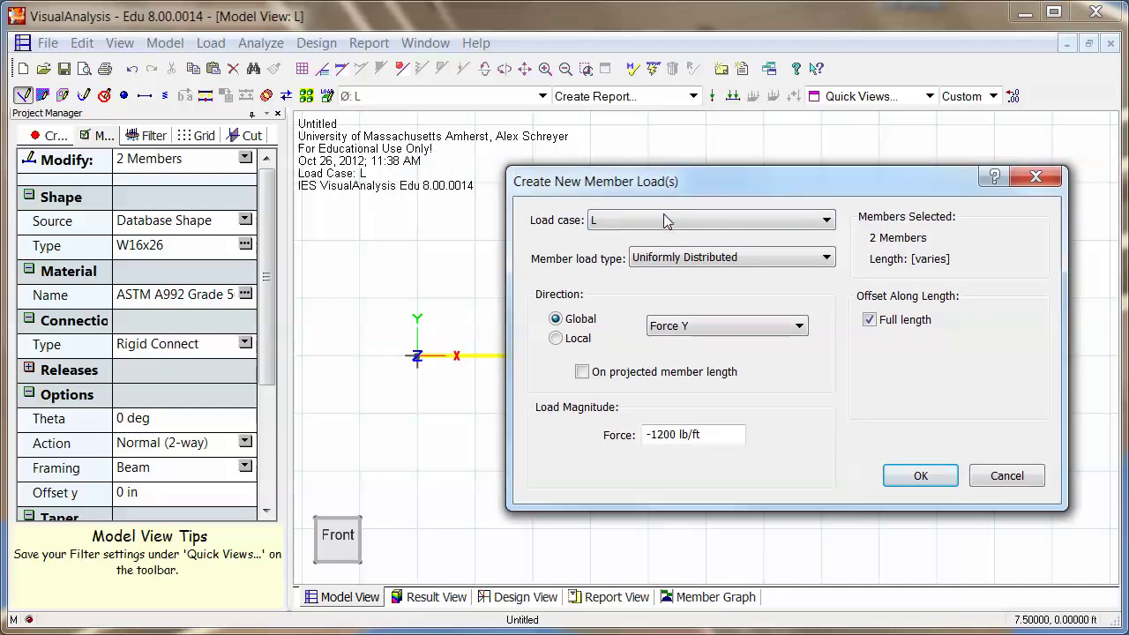
click(666, 220)
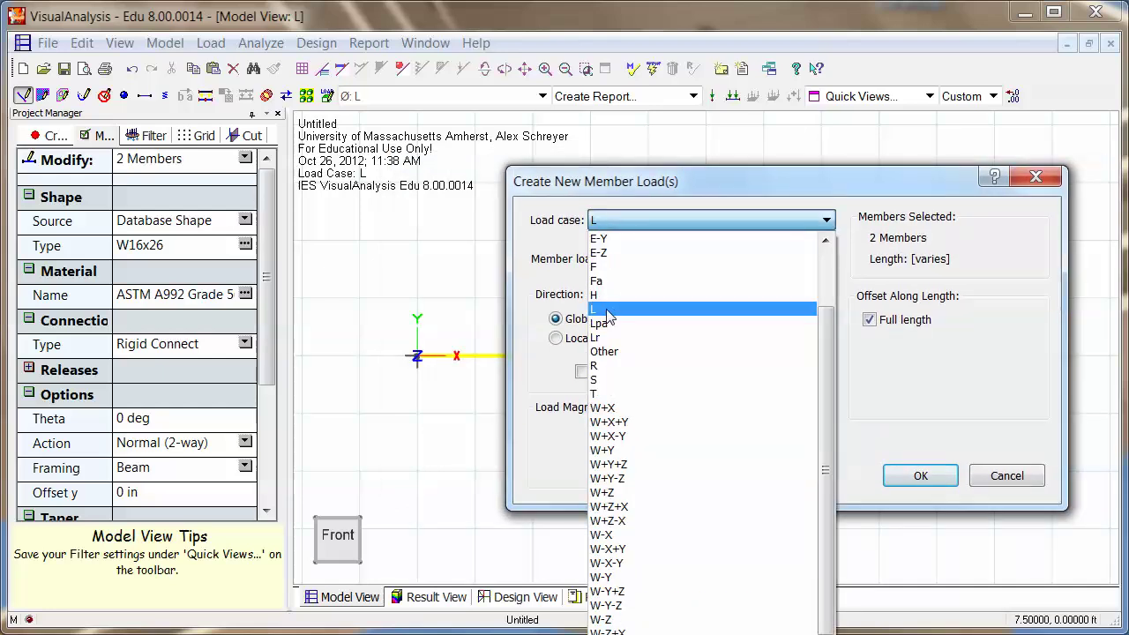
click(606, 309)
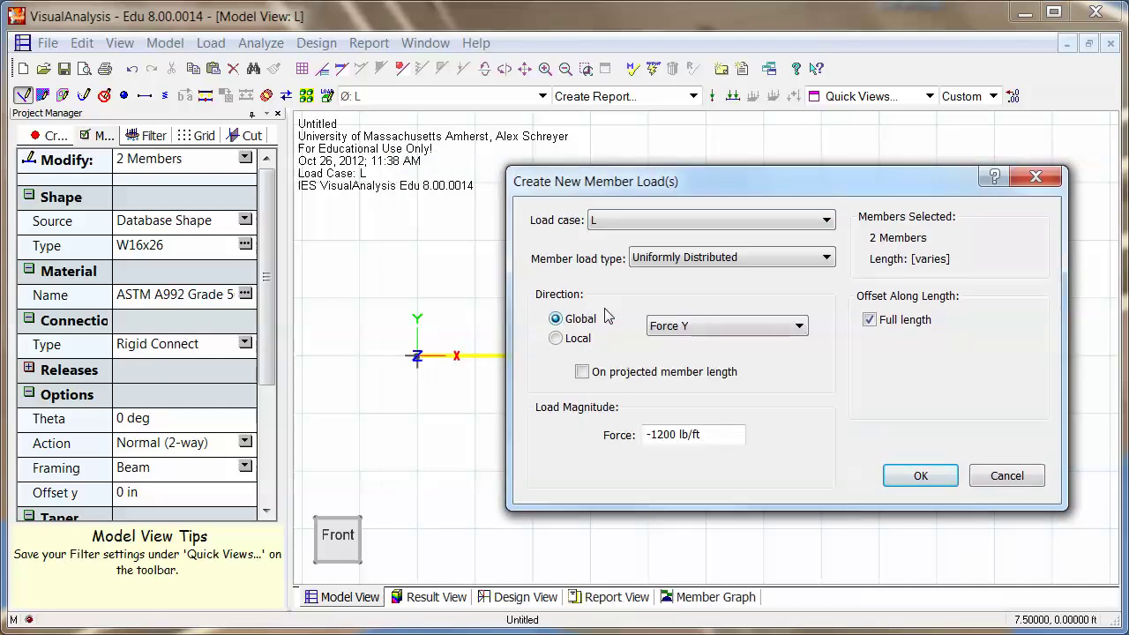
click(663, 261)
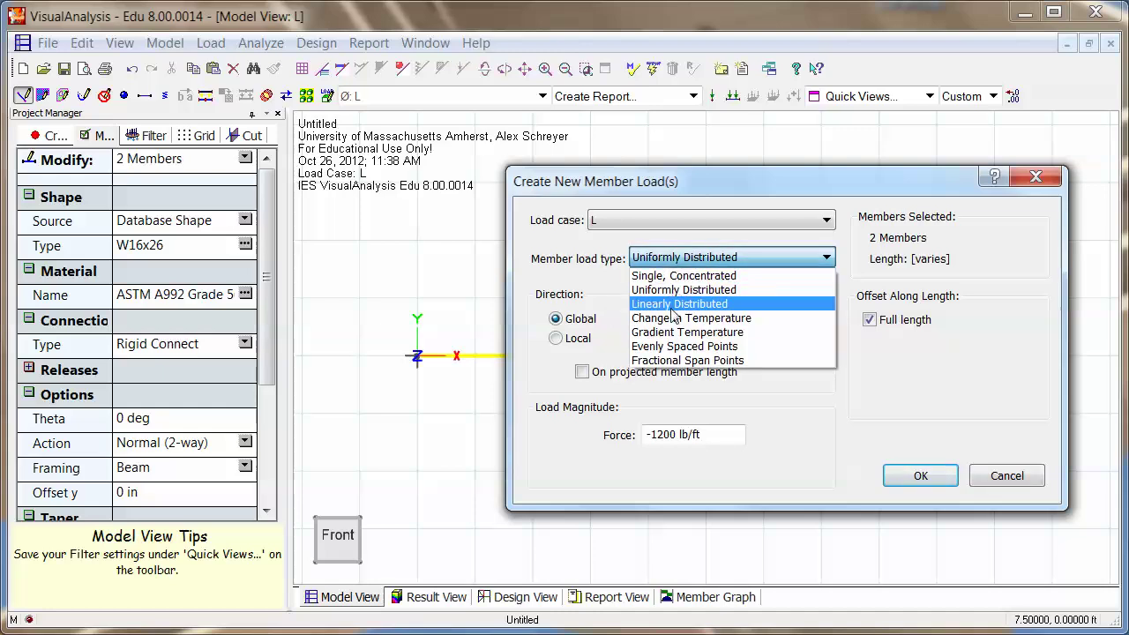
click(622, 264)
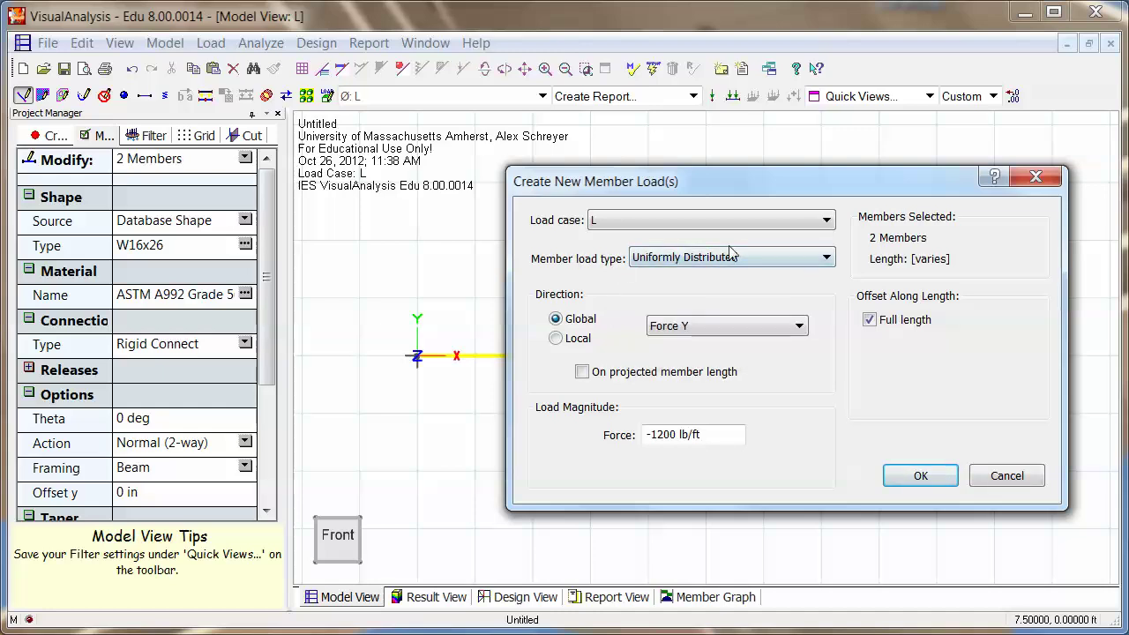
drag(715, 179, 733, 132)
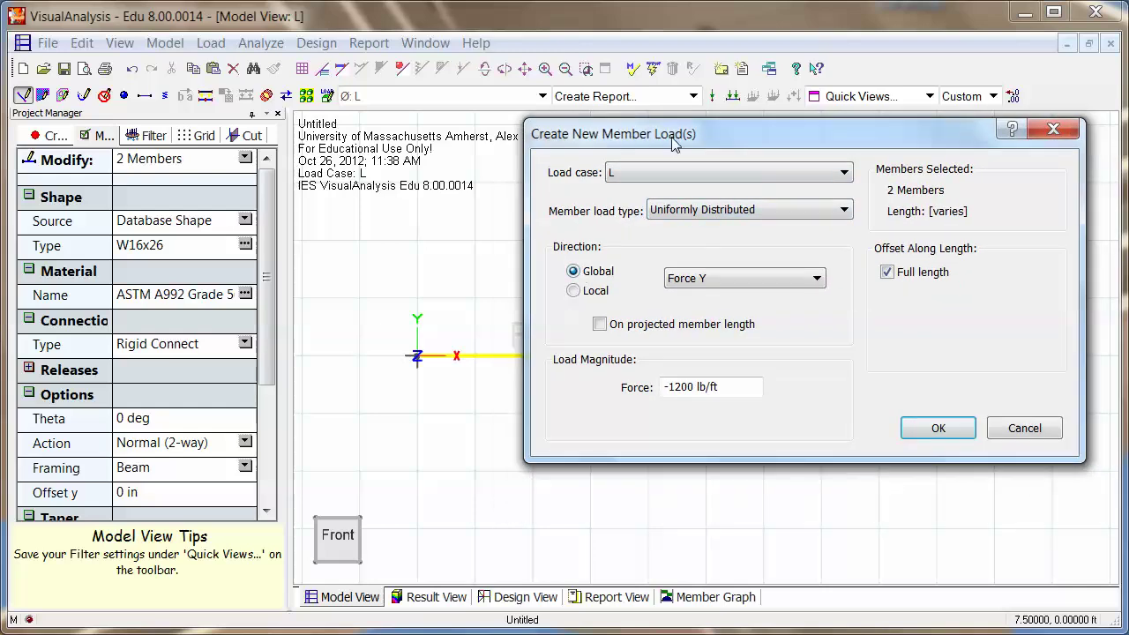
drag(675, 137, 838, 90)
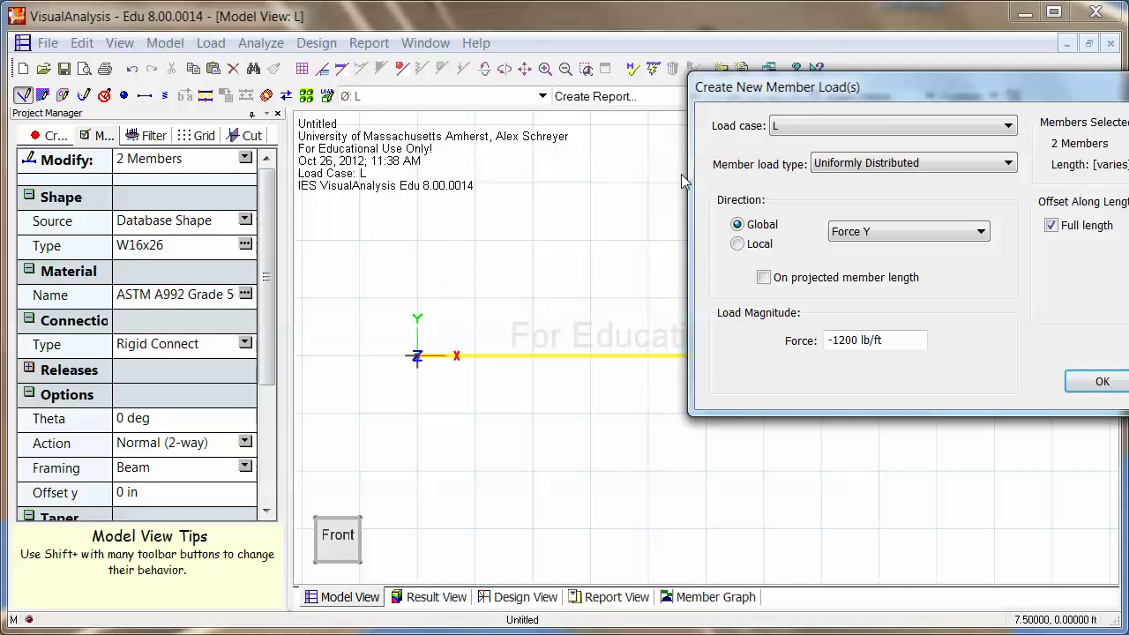
drag(844, 81, 661, 86)
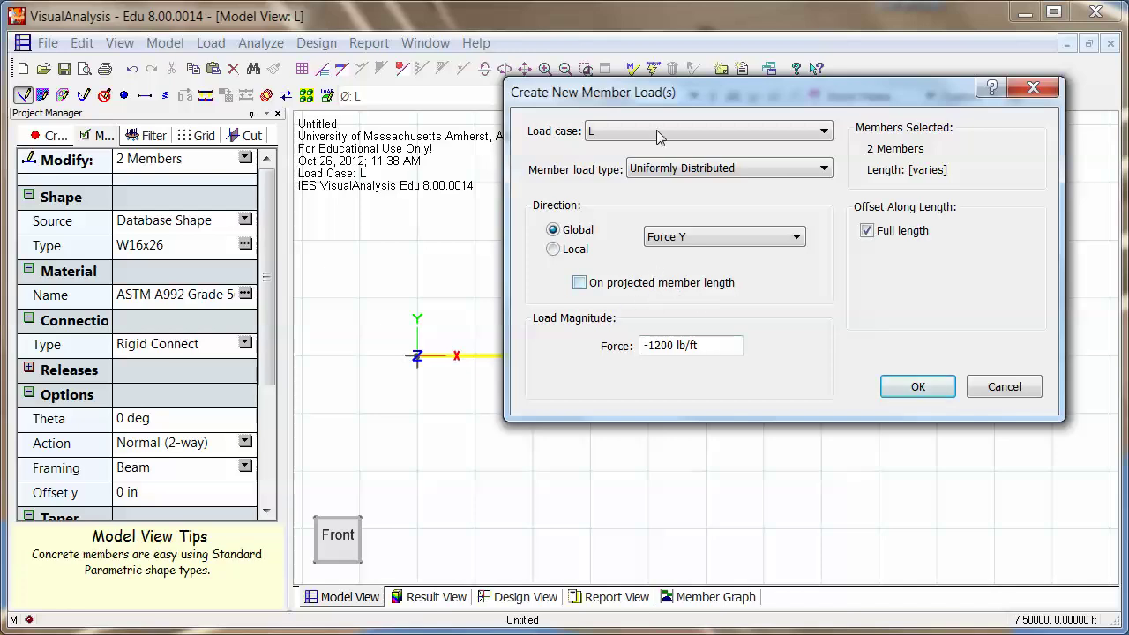
mouse_move(664, 93)
mouse_down()
mouse_move(738, 95)
mouse_move(657, 99)
mouse_up()
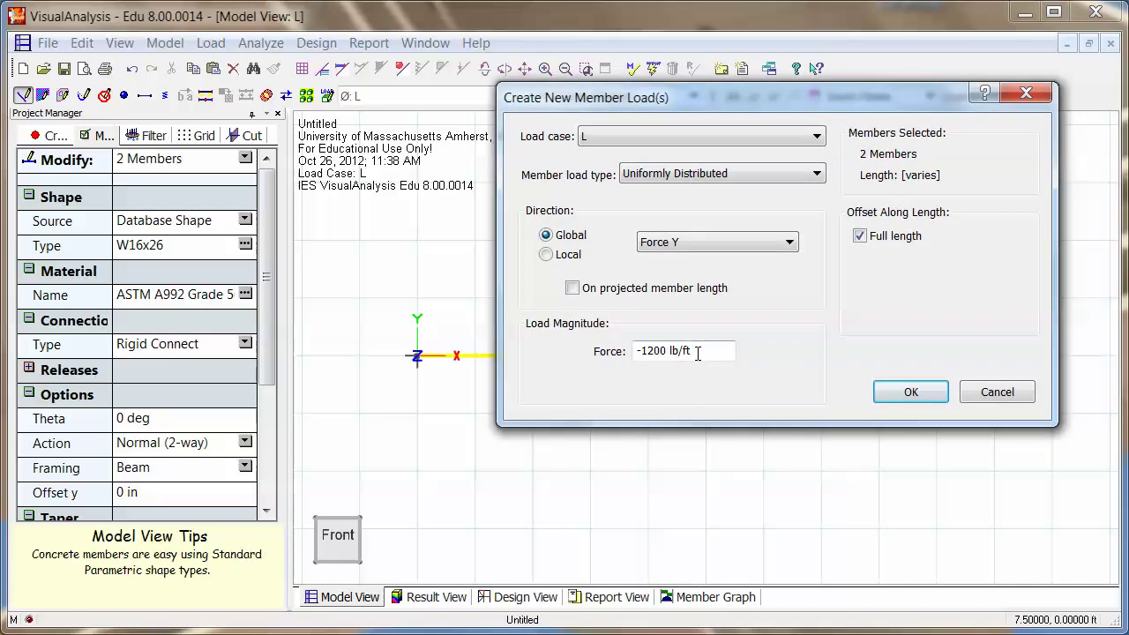
Step: Change the Force Y magnitude from -1200 to -200 lb/ft and apply the load
click(648, 350)
key(BackSpace)
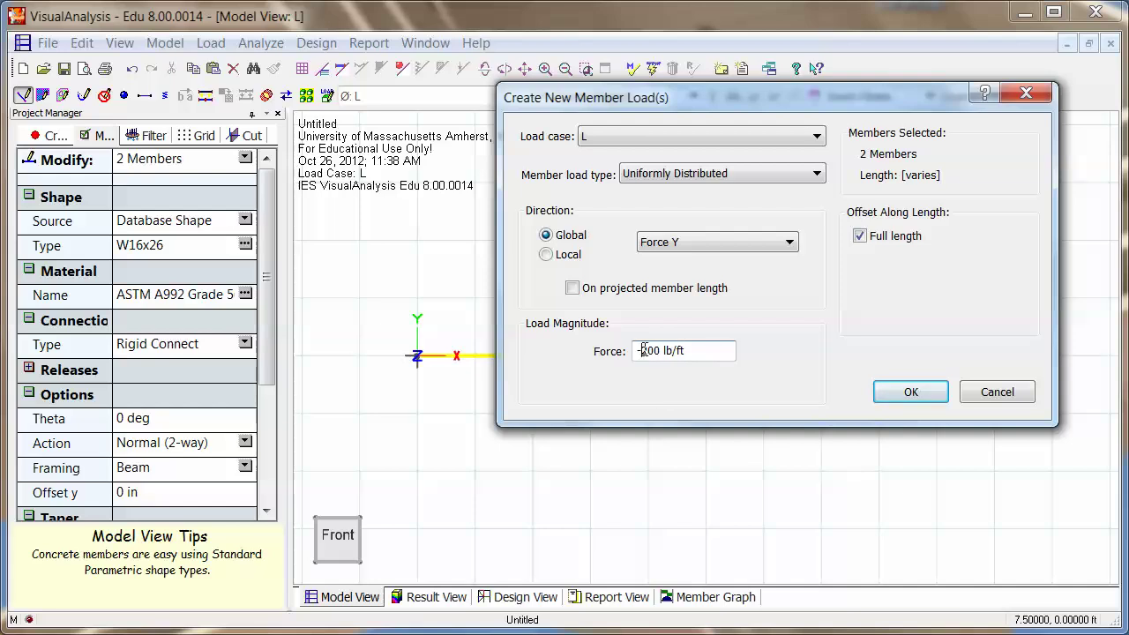
key(shift+Left)
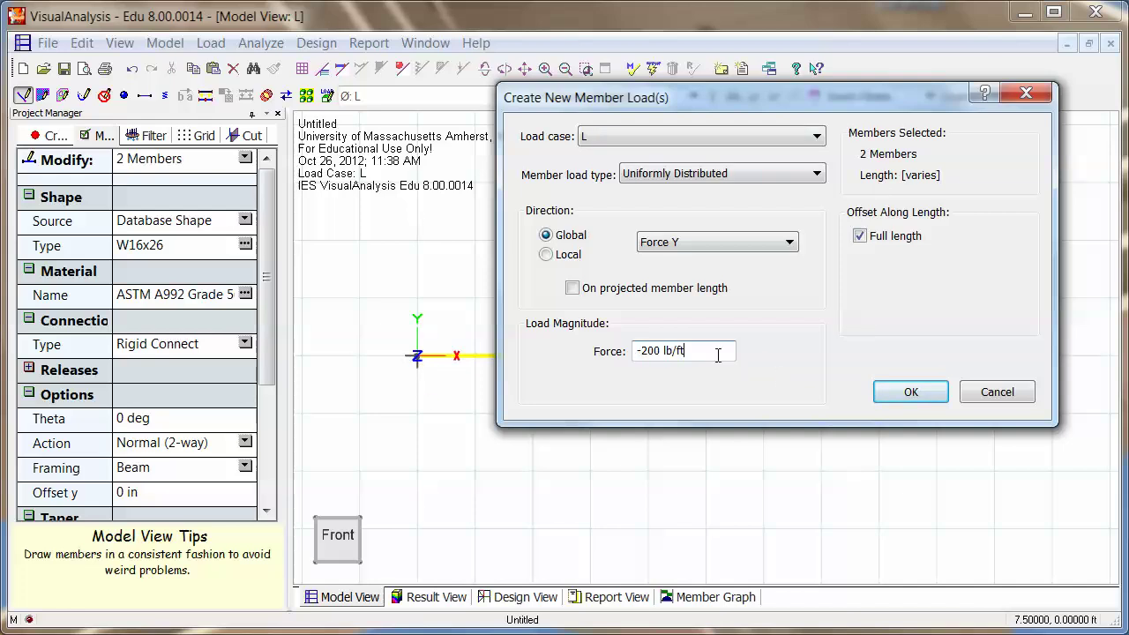
click(911, 394)
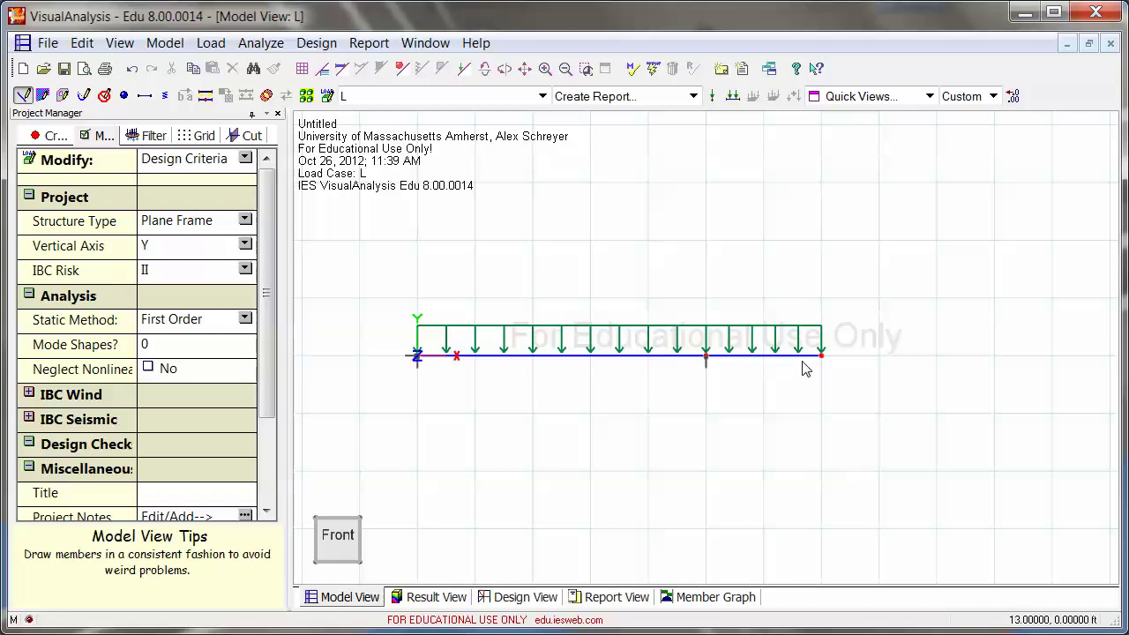
click(705, 333)
click(728, 335)
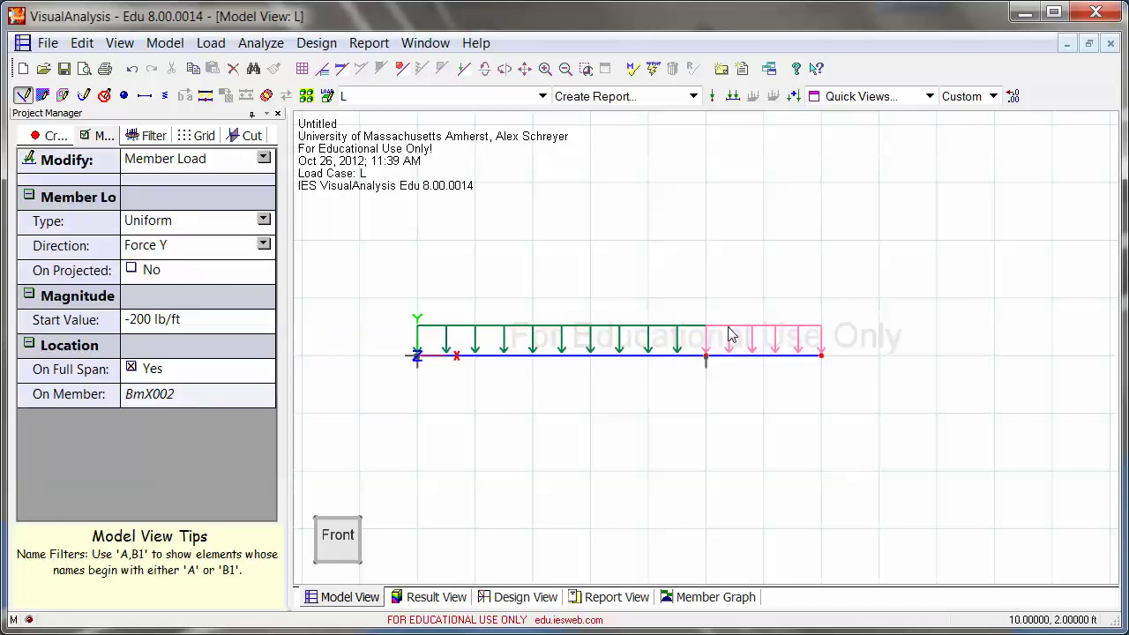
click(614, 336)
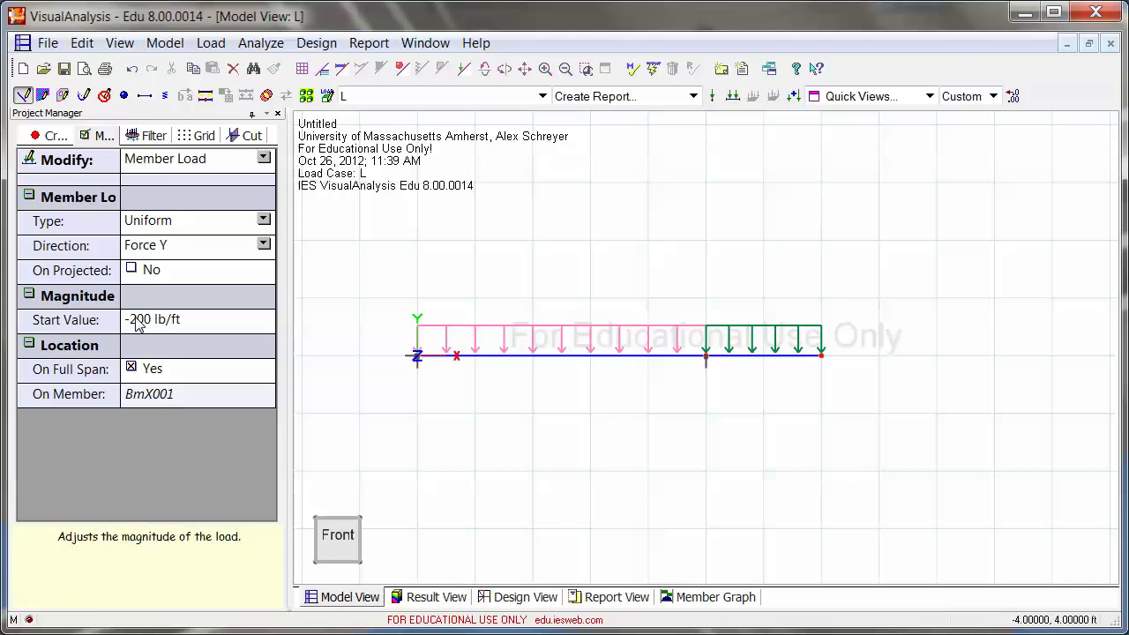
click(567, 269)
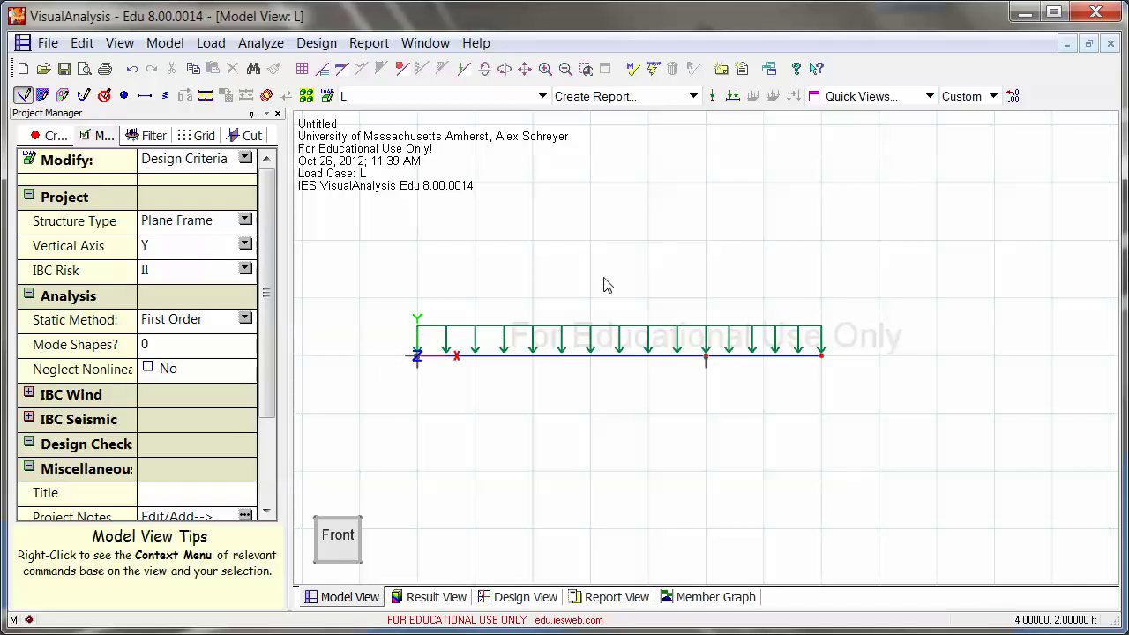
click(631, 70)
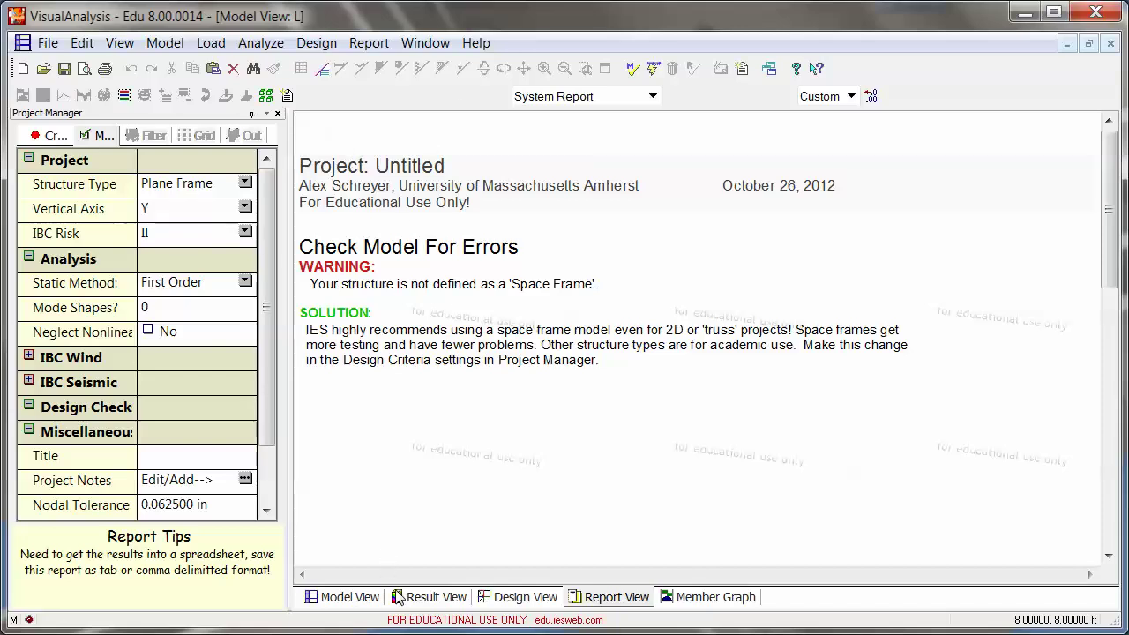
click(435, 597)
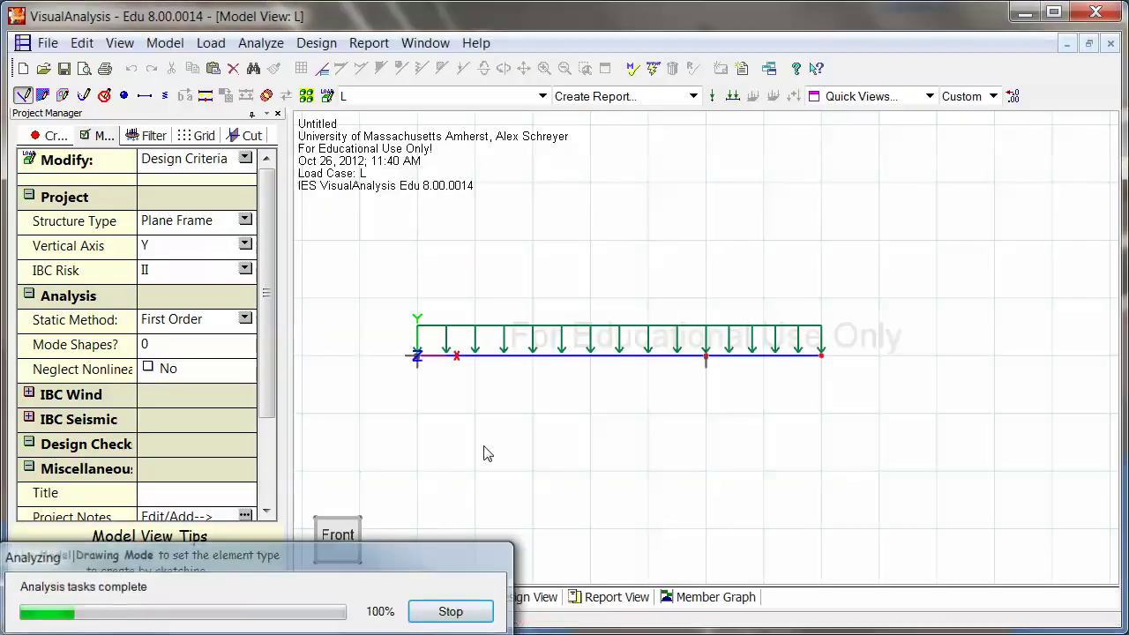
click(357, 597)
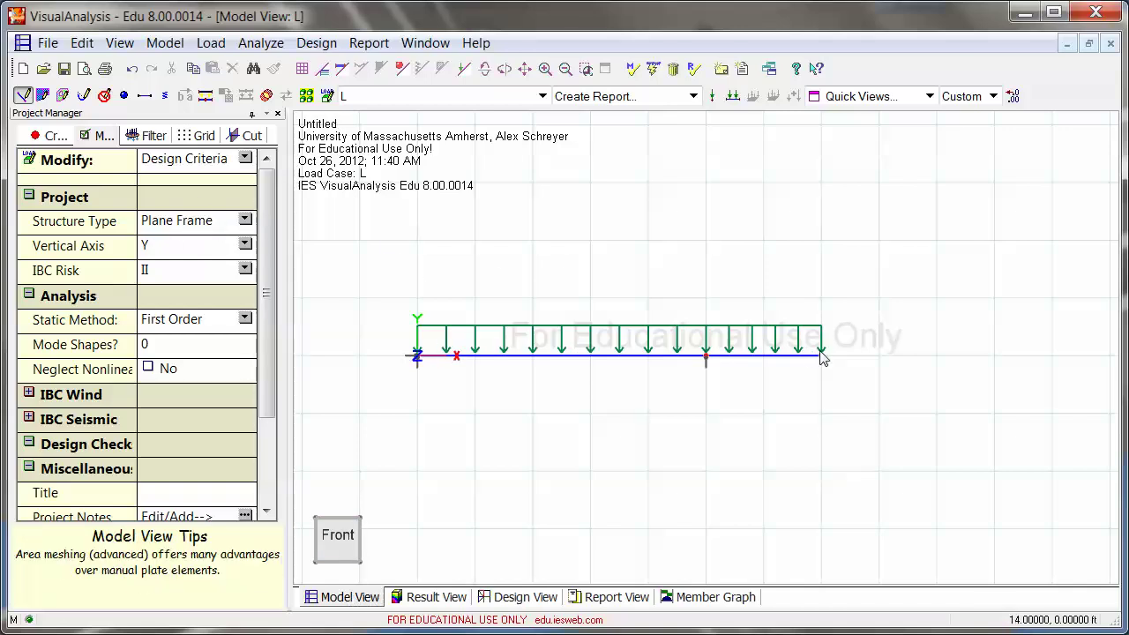
Step: Run the analysis to show the beam's deflected shape for load case L, with 1960 lb reaction at N002
click(653, 71)
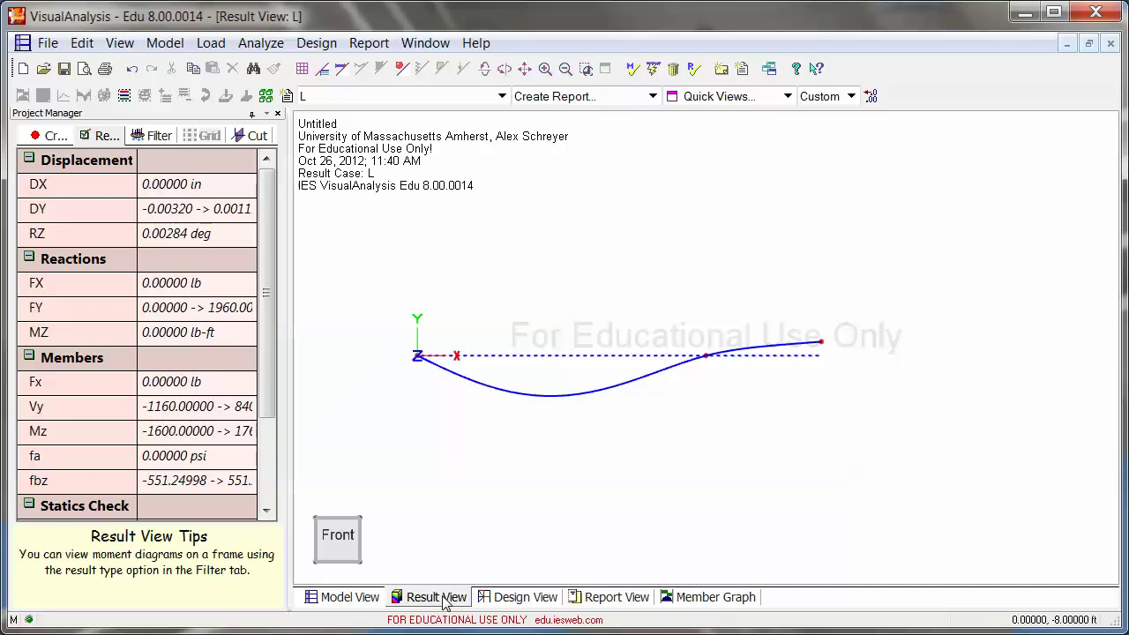
mouse_move(713, 364)
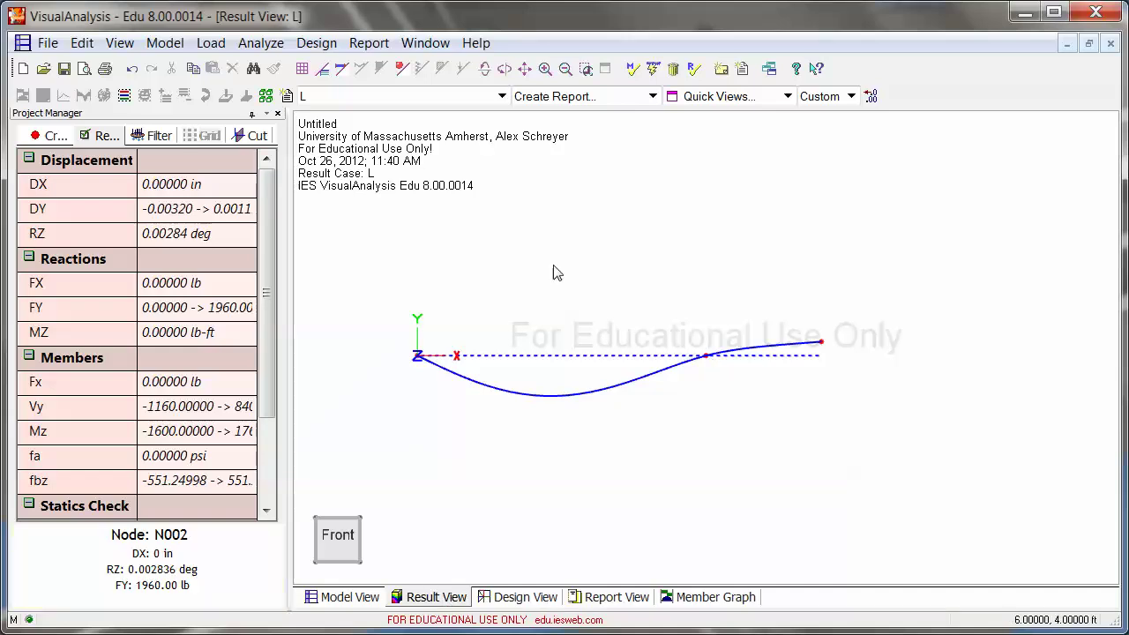